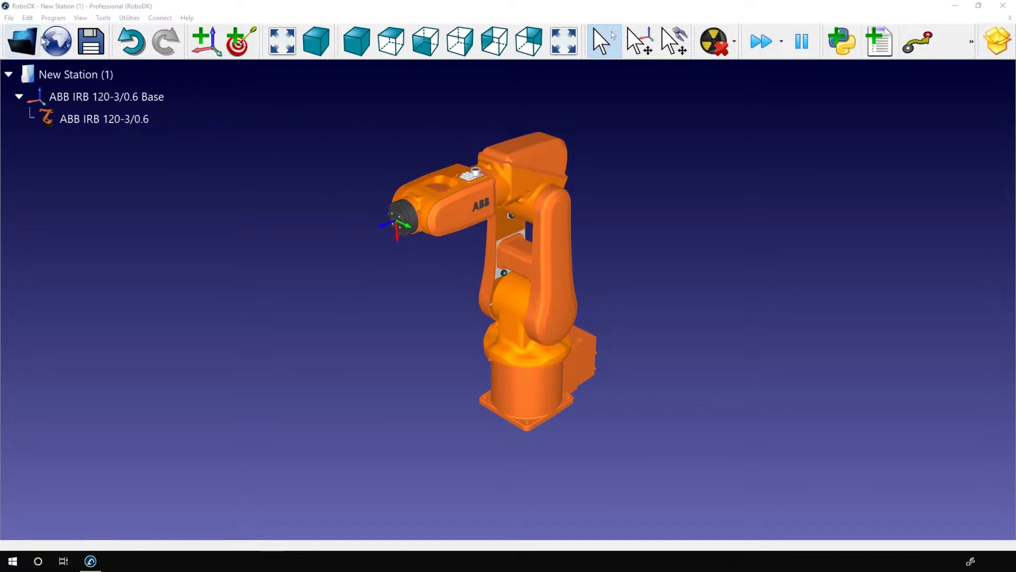
Step: Open the Online Library beside the station and filter it to show only tools
click(54, 45)
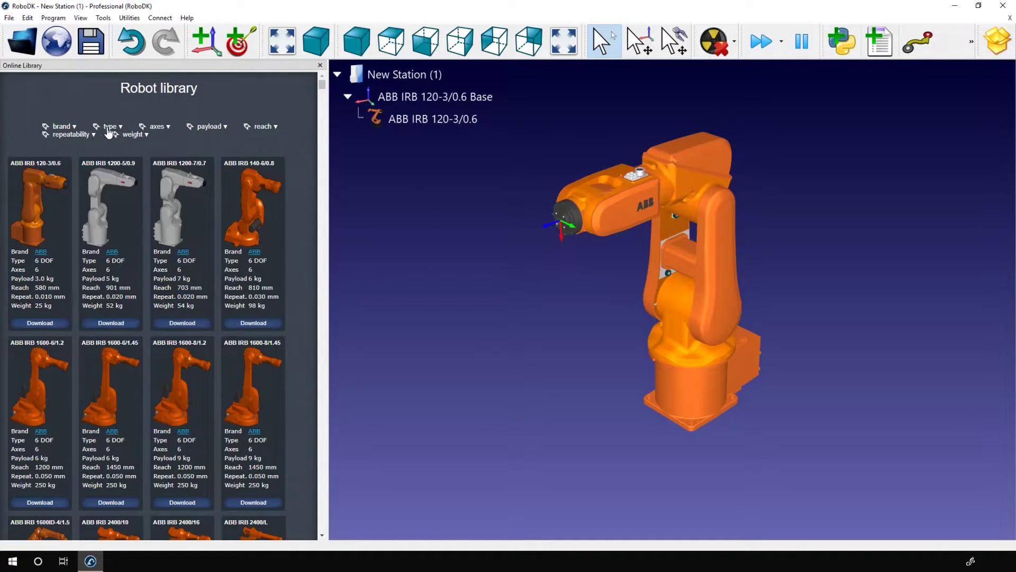
click(111, 127)
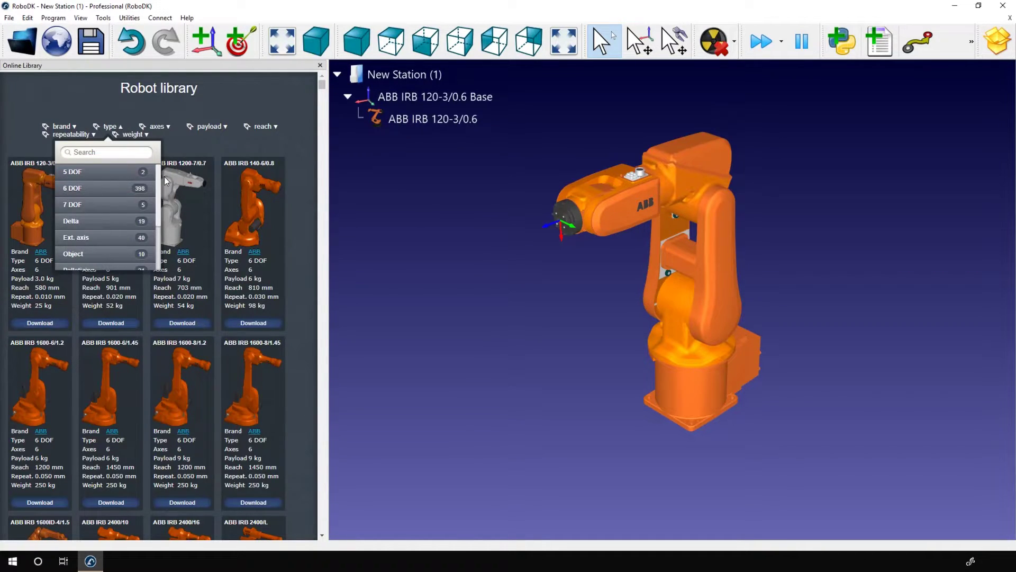
scroll(159, 229, down, 1)
scroll(160, 229, up, 1)
drag(165, 226, 160, 260)
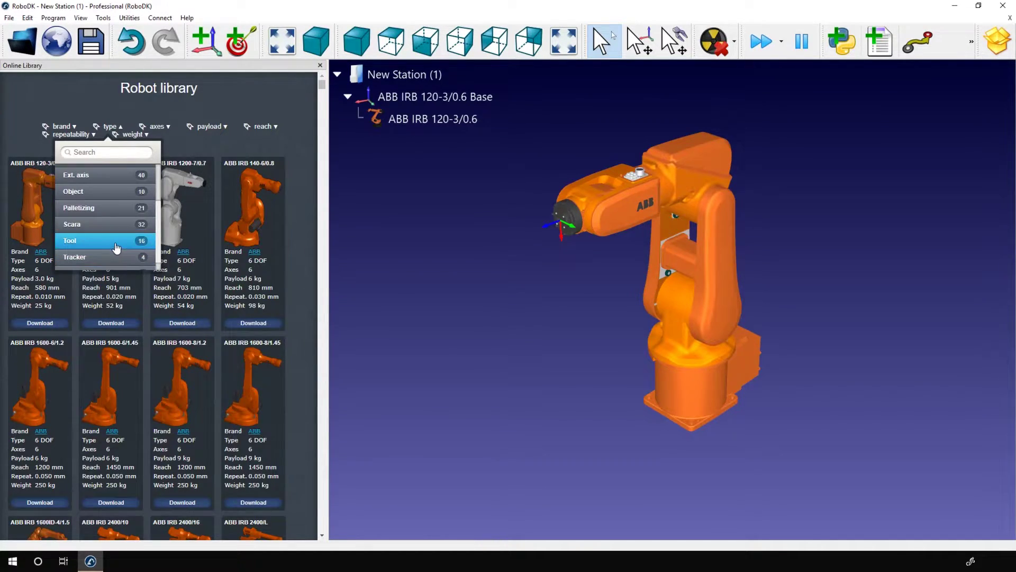
click(116, 240)
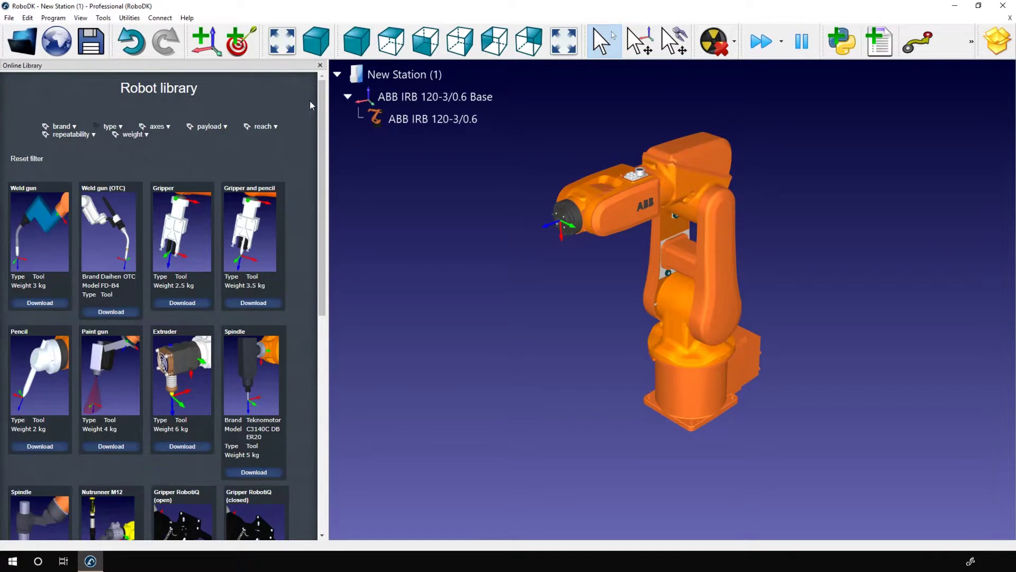
drag(318, 106, 319, 150)
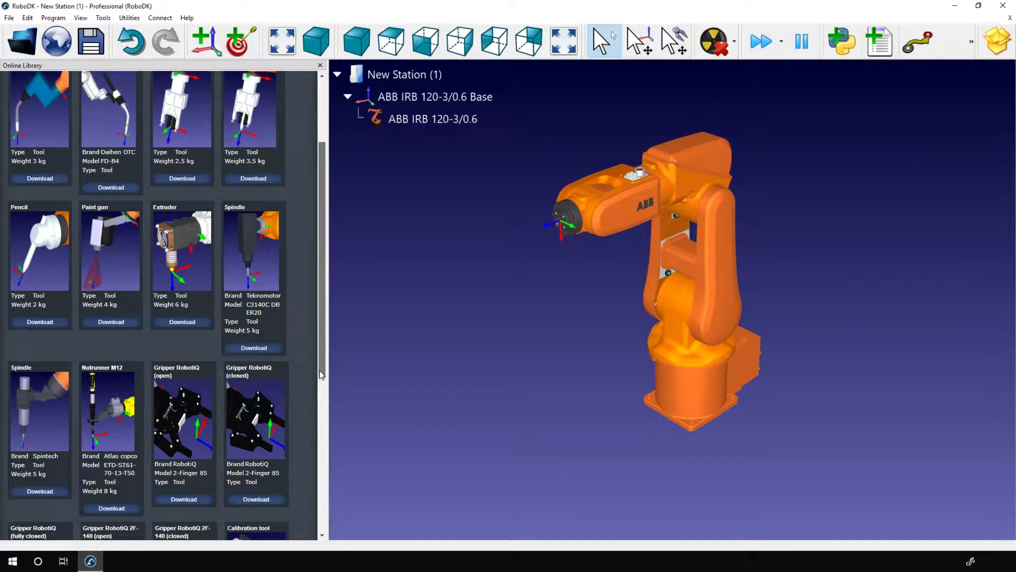
scroll(276, 448, down, 5)
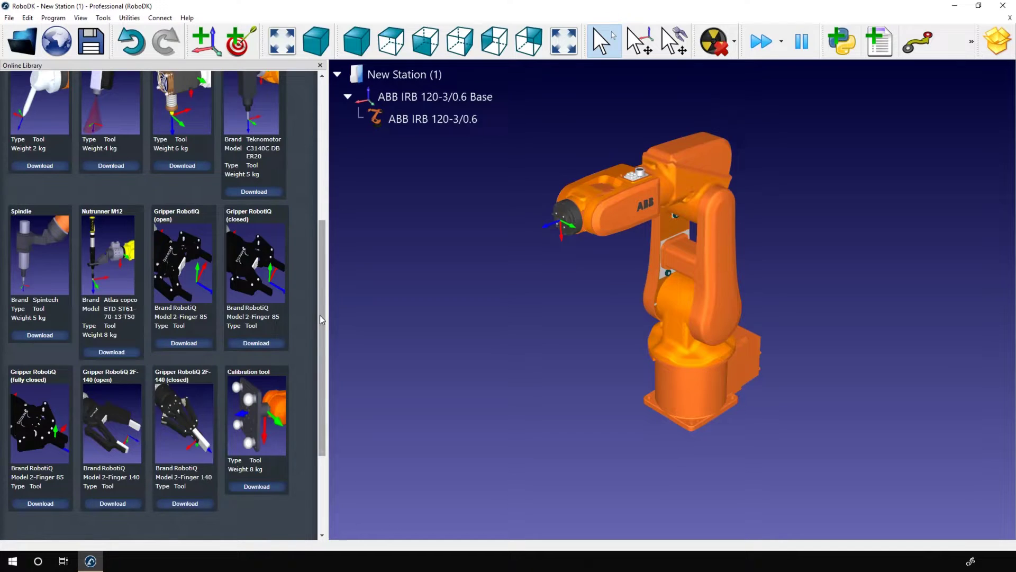
scroll(316, 318, up, 5)
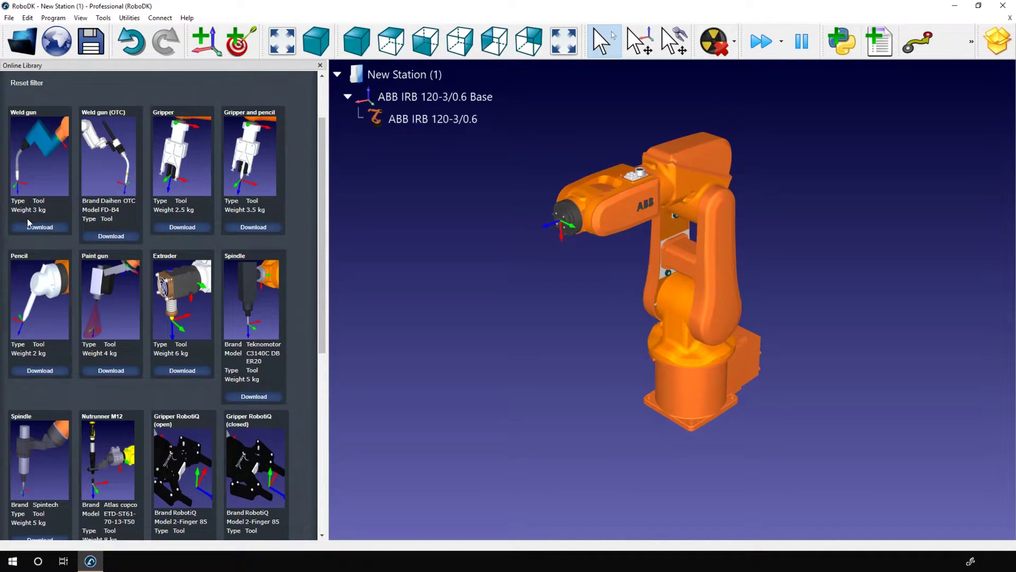
Step: Try the Pencil and RobotiQ 85 gripper, delete them, then mount the library Weld gun
click(40, 371)
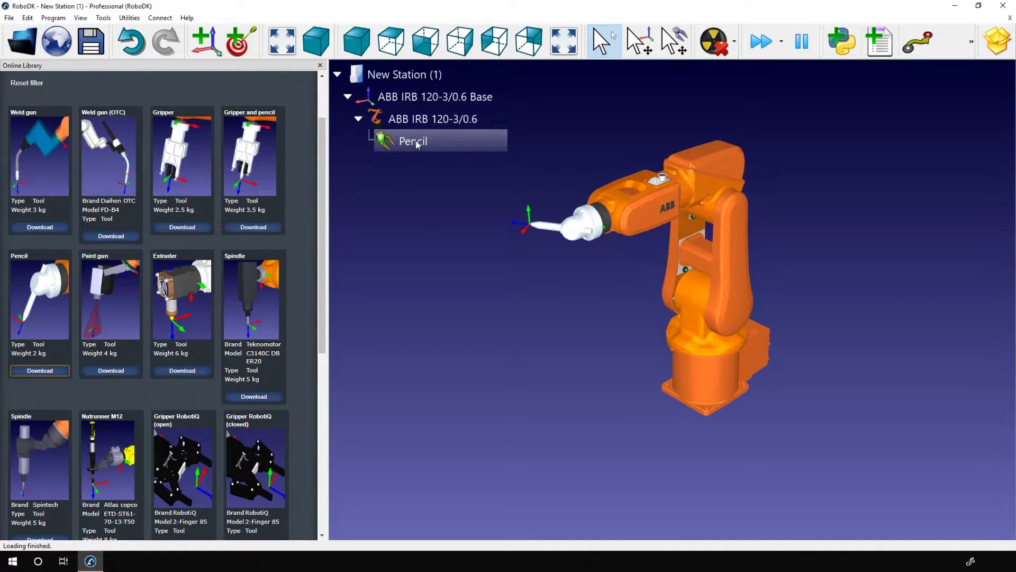
click(414, 144)
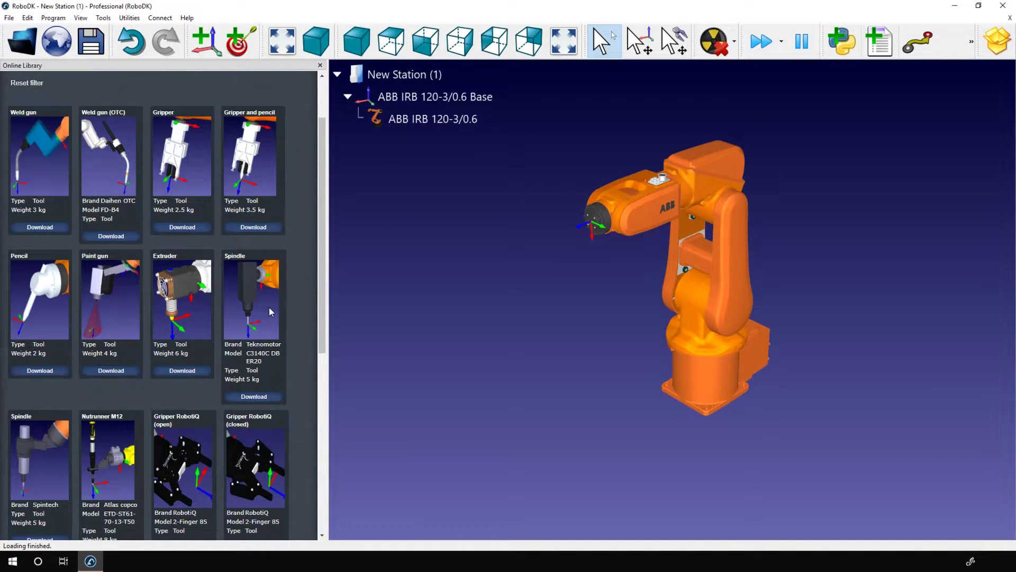
scroll(199, 429, down, 1)
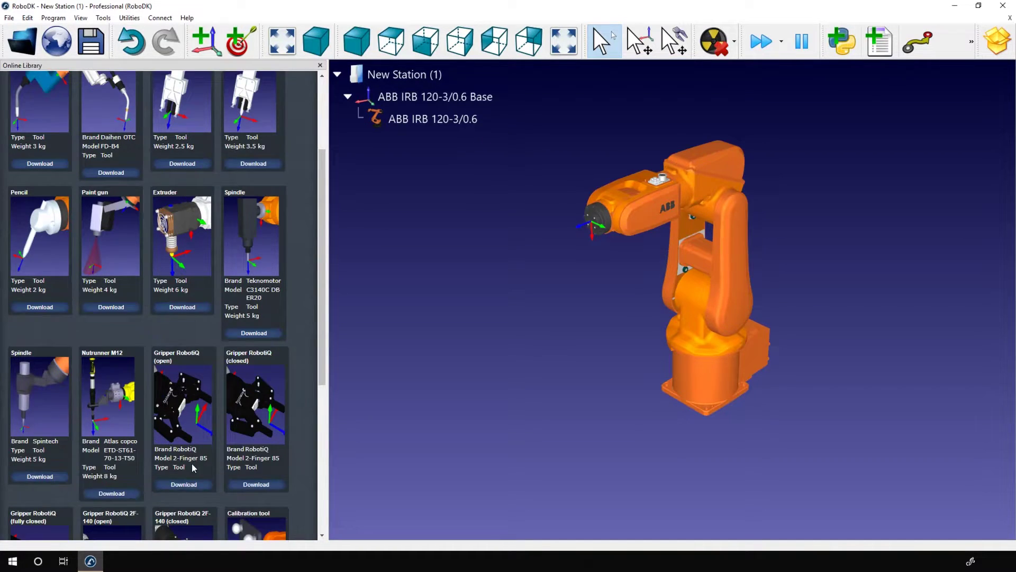
click(184, 484)
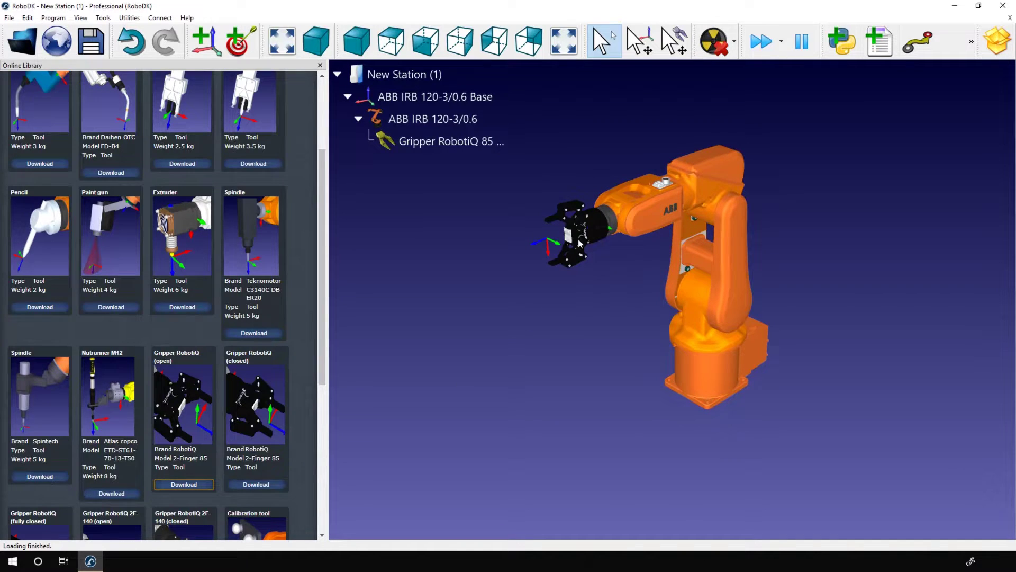
click(449, 144)
key(Delete)
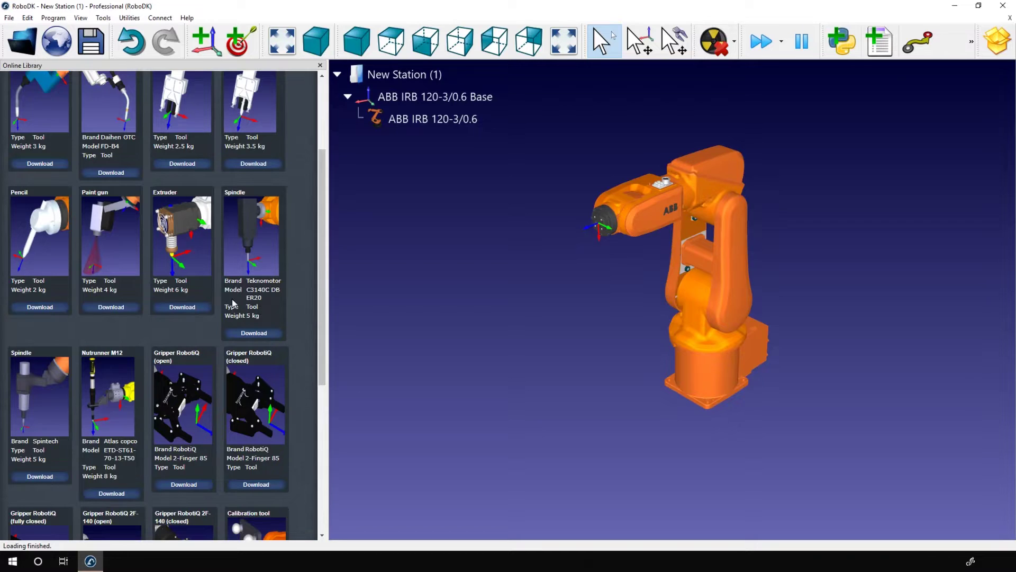
click(53, 165)
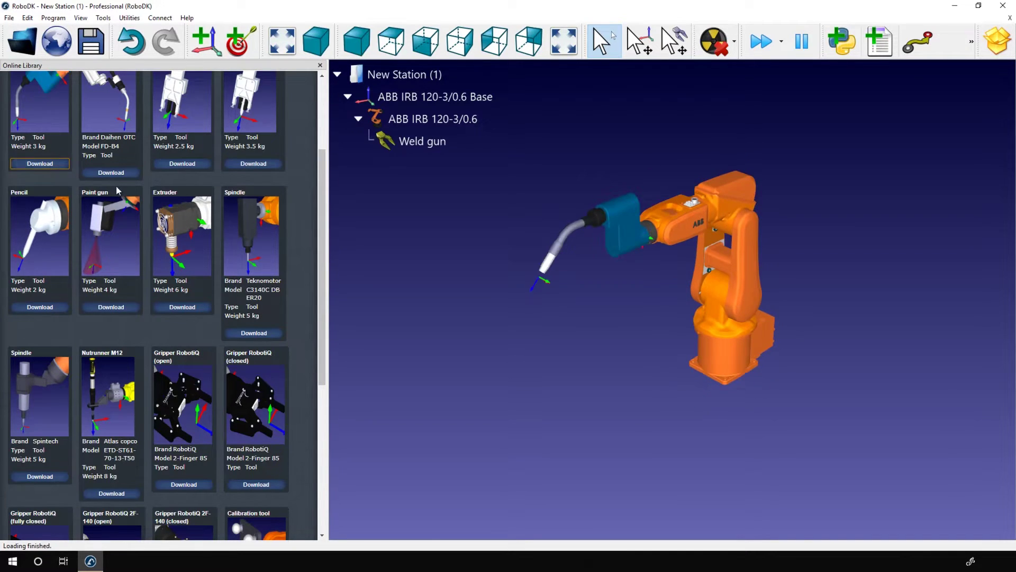
scroll(284, 159, up, 3)
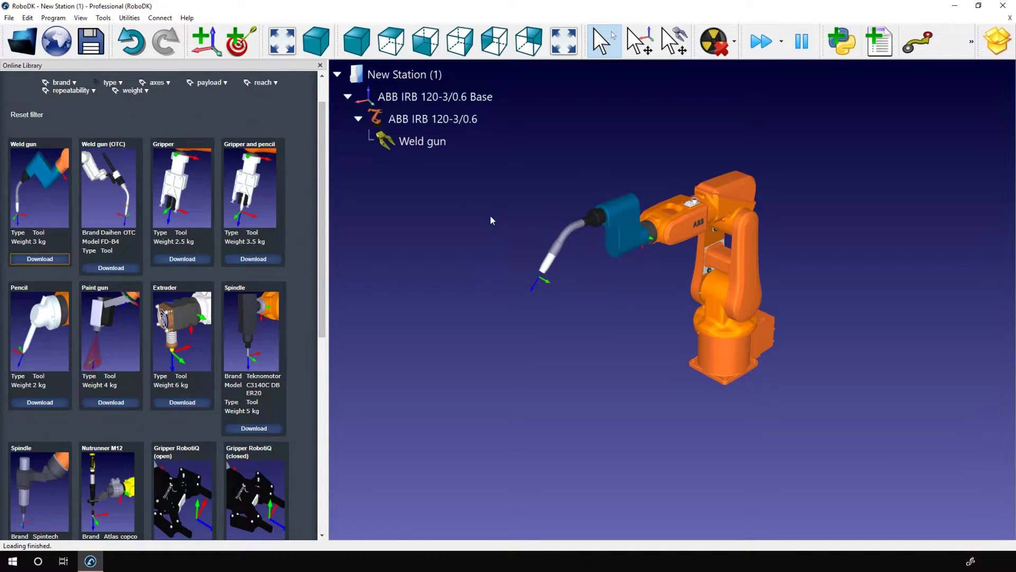
click(321, 66)
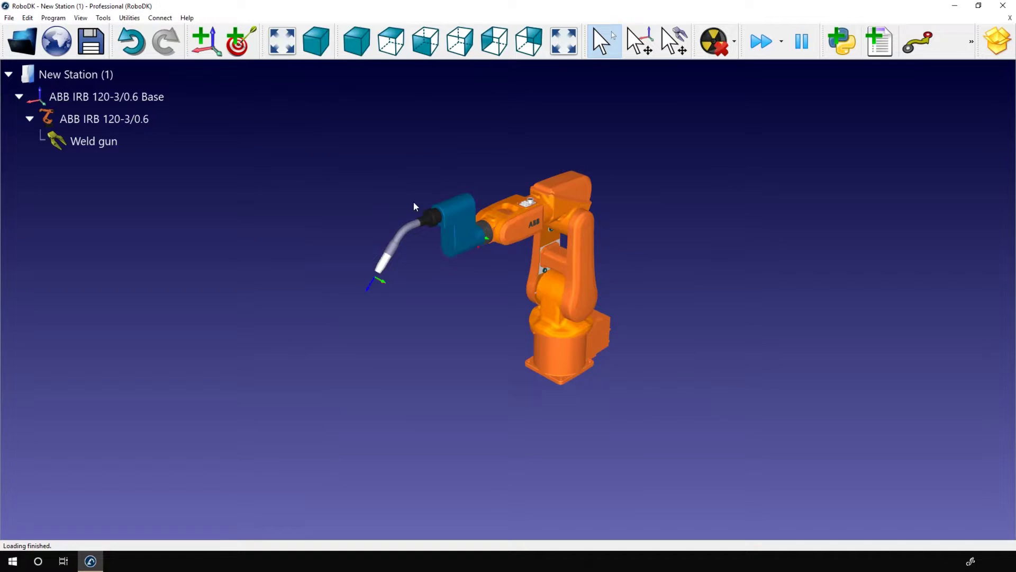
Step: Open the Weld gun's Tool Details, leaving both Visible and Show TCP checked
double_click(447, 217)
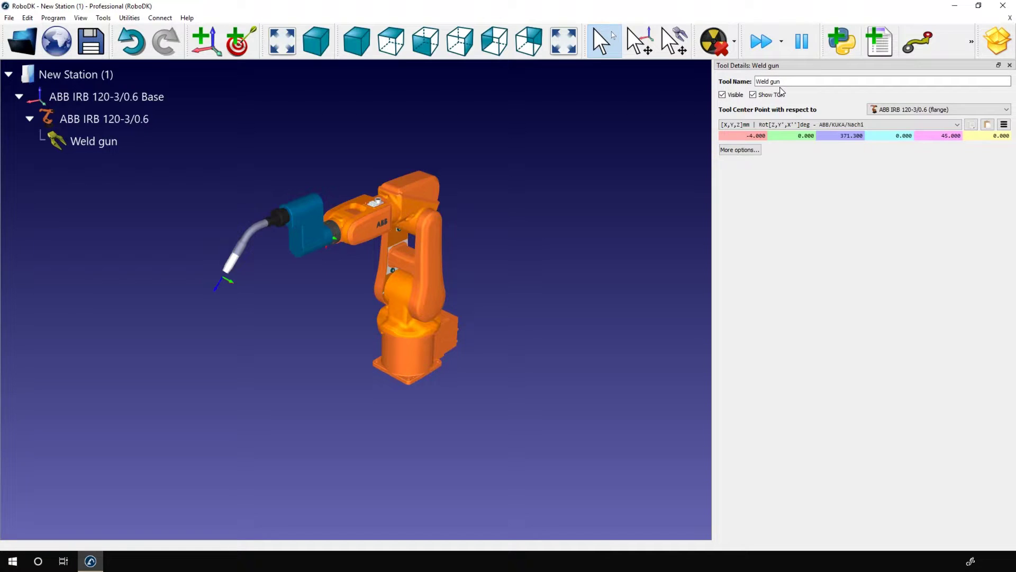
click(722, 95)
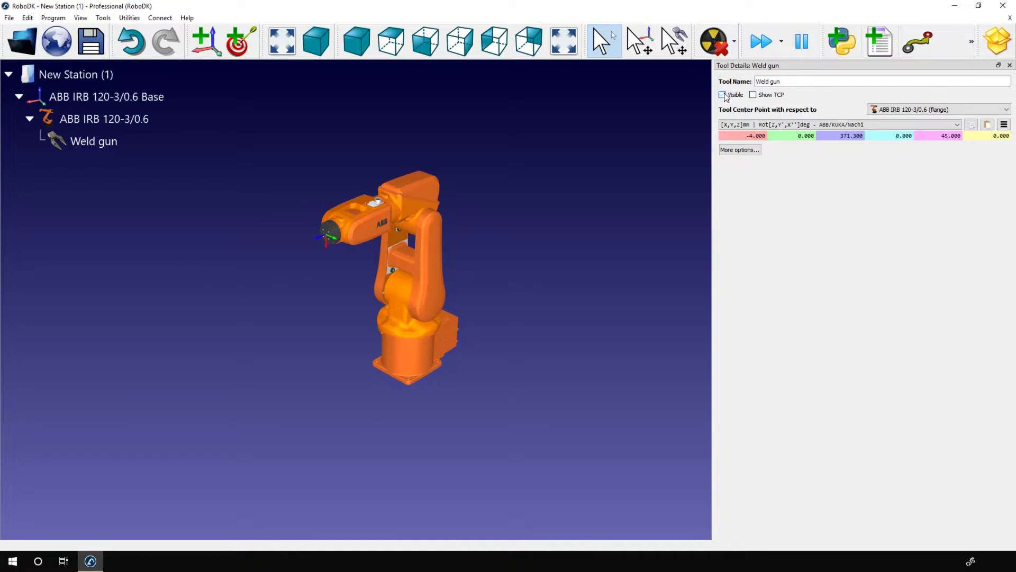
click(723, 96)
click(723, 96)
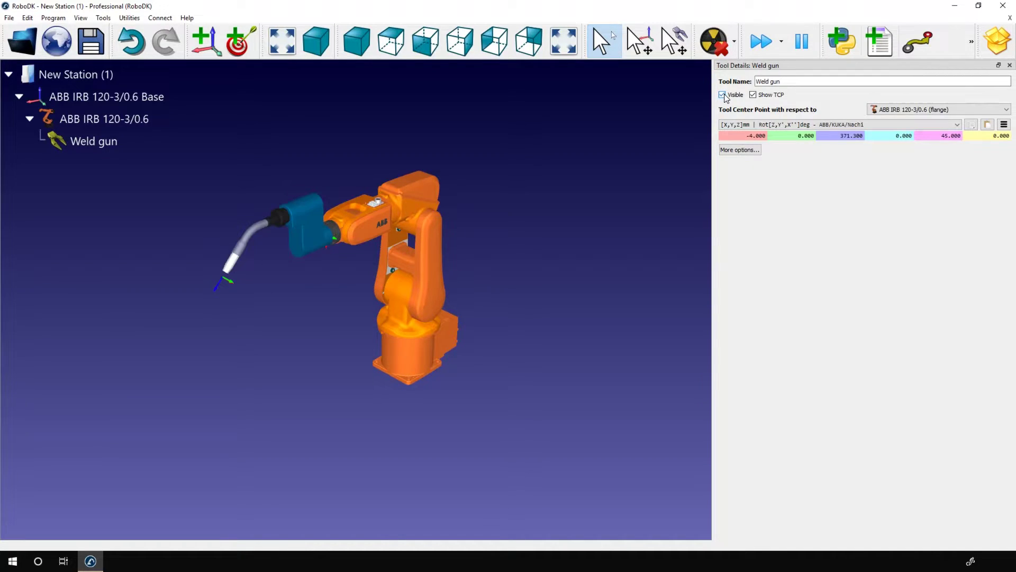
click(770, 95)
click(770, 97)
click(770, 96)
right_click(345, 29)
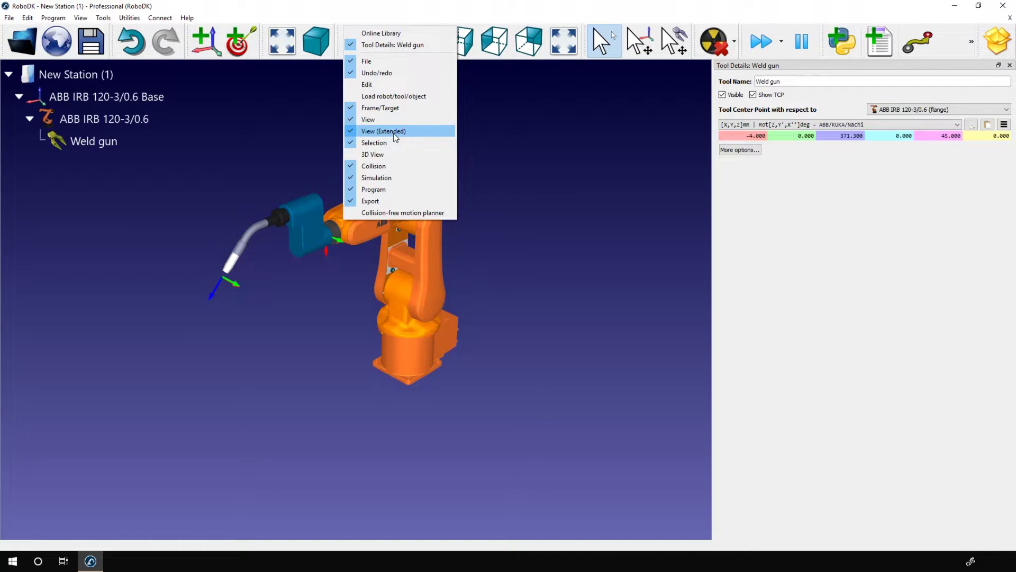
Step: Frame the weld gun in side view and show move handles on its TCP and flange
click(520, 10)
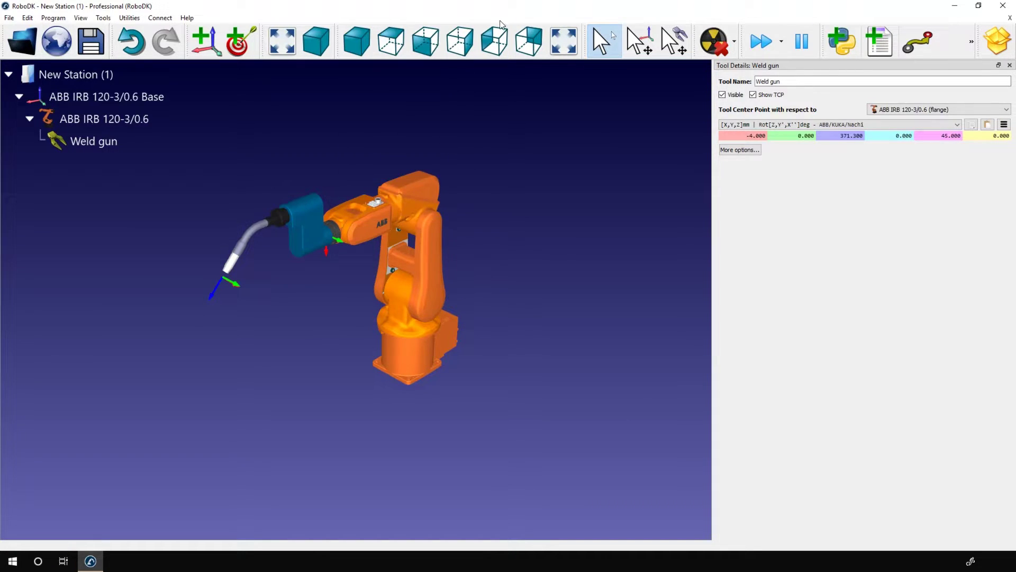
click(464, 48)
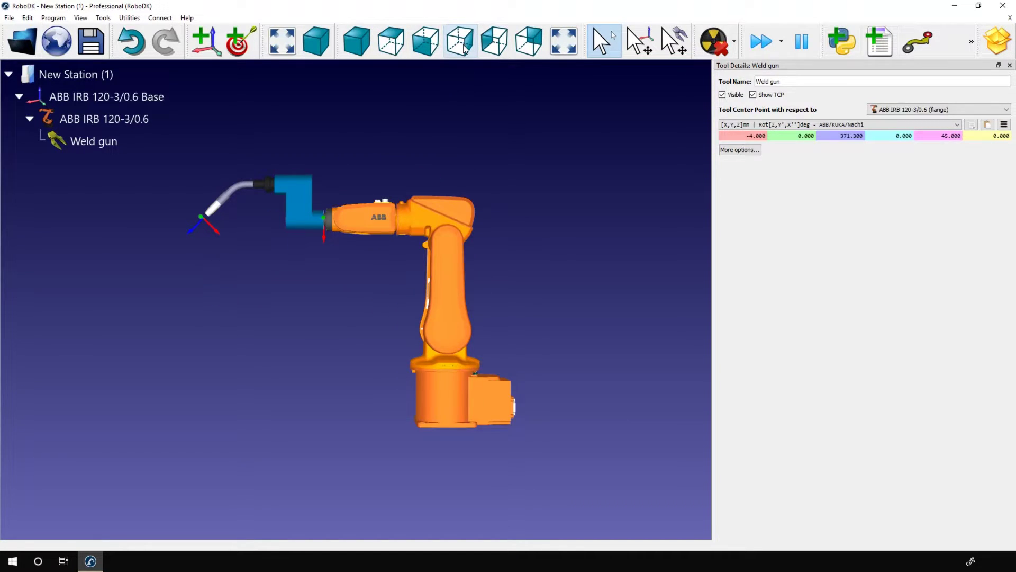
scroll(225, 178, up, 2)
scroll(240, 188, up, 2)
scroll(324, 121, up, 2)
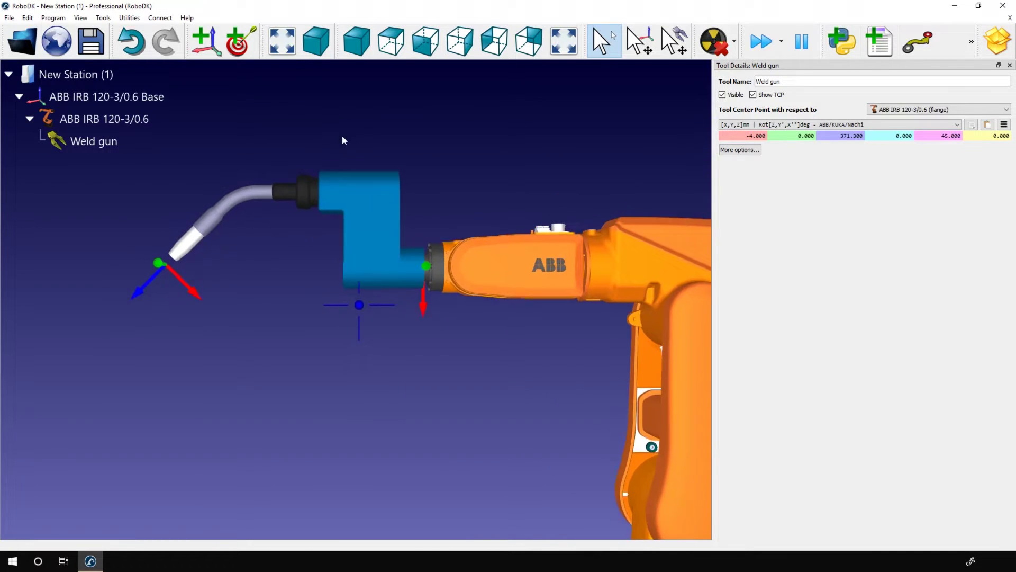
scroll(357, 161, up, 2)
scroll(371, 183, up, 1)
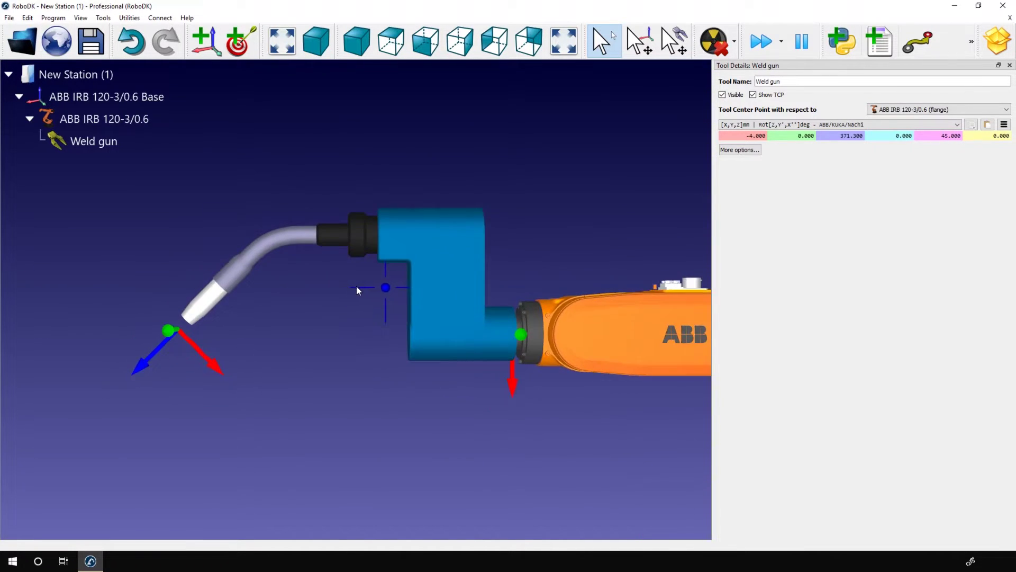
middle_drag(323, 299, 362, 285)
scroll(361, 286, up, 1)
scroll(362, 285, down, 1)
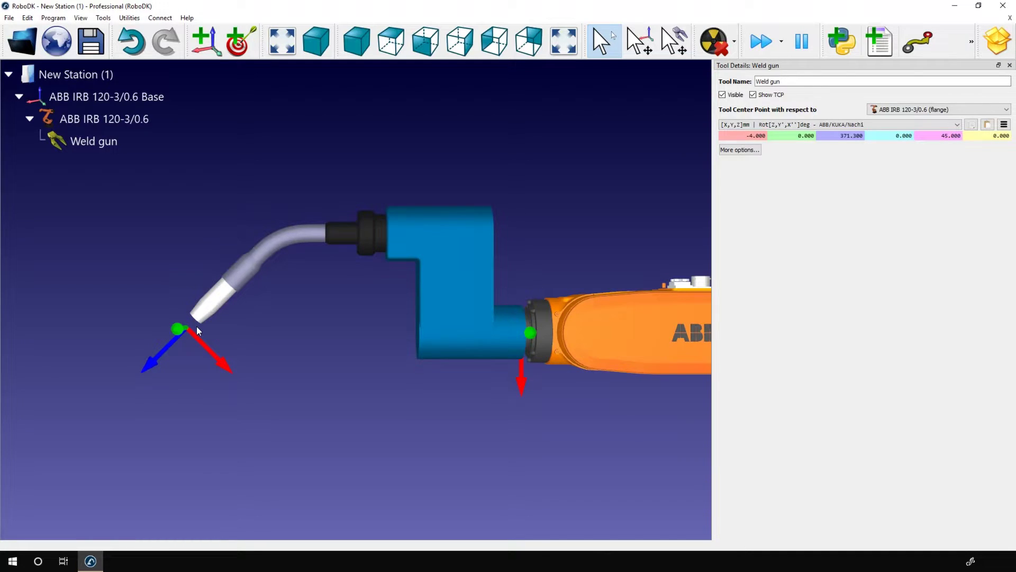
scroll(196, 327, up, 2)
scroll(197, 323, up, 2)
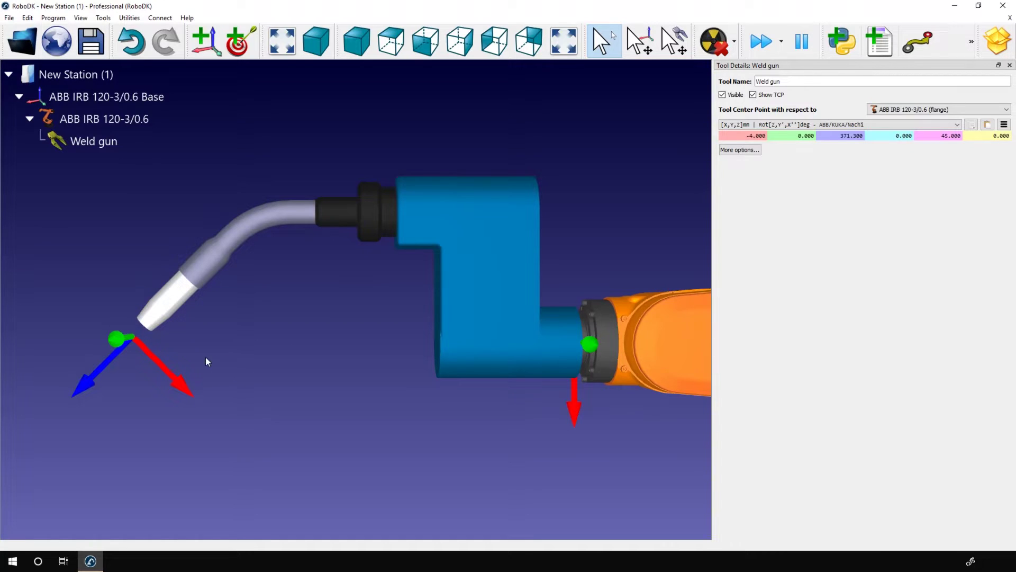
key(alt+shift)
key(alt+shift)
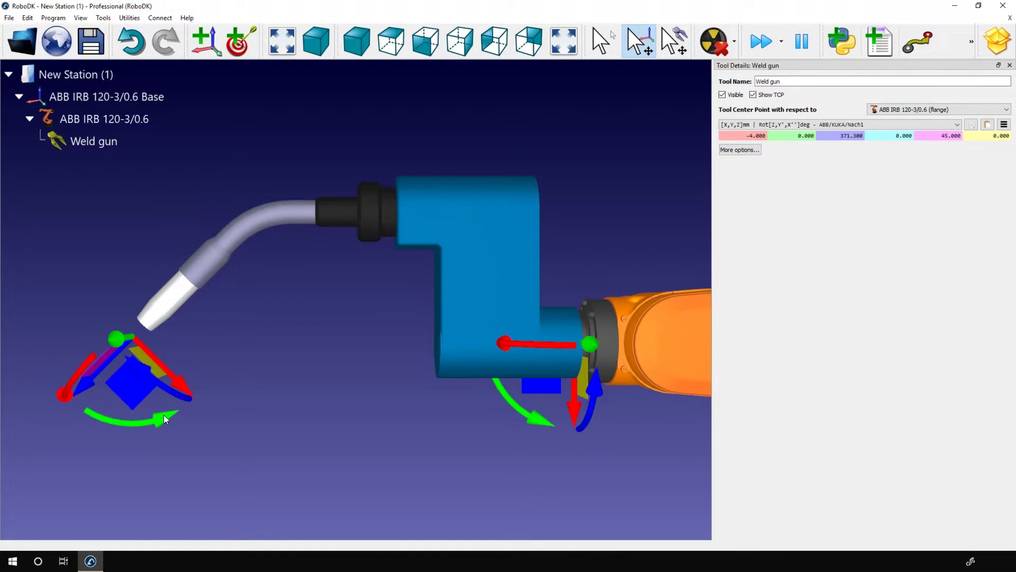
Step: Rotate the robot wrist about the weld gun's TCP with the green arc, then exit move mode
drag(162, 418, 172, 426)
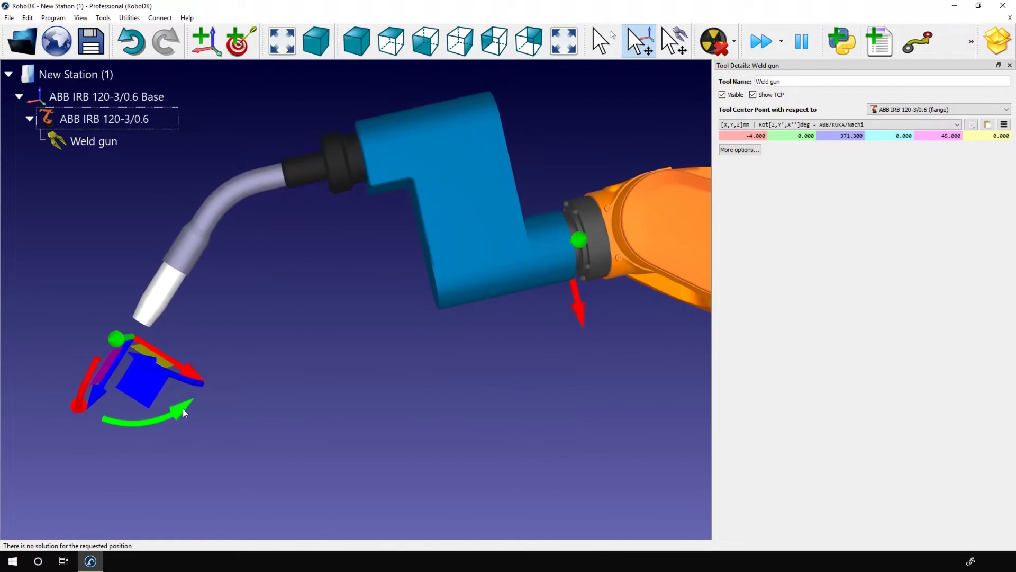
drag(172, 423, 171, 427)
key(Escape)
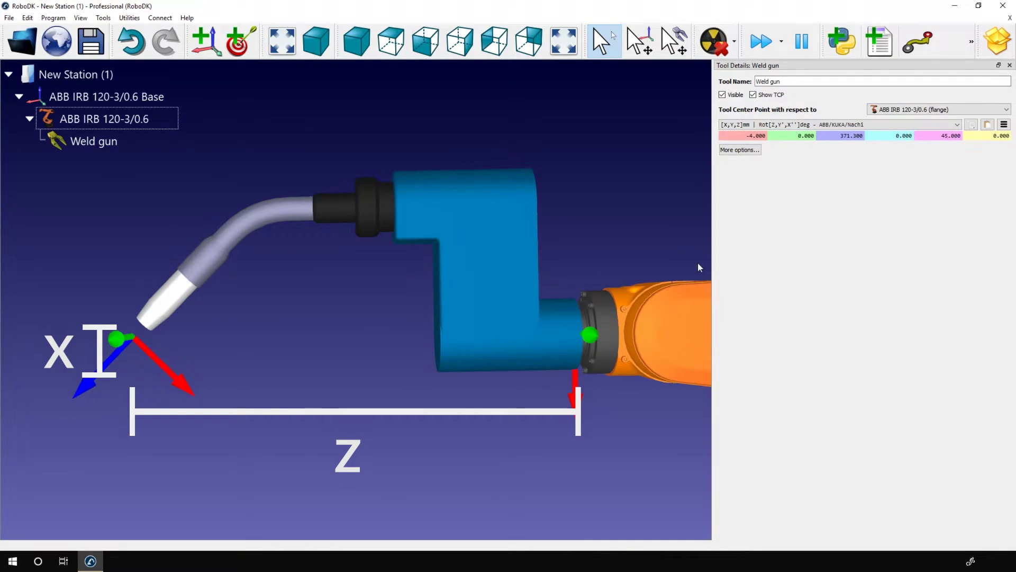
Step: Enlarge the coordinate frame axes and reframe the robot and weld gun in side view
key(plus)
key(plus)
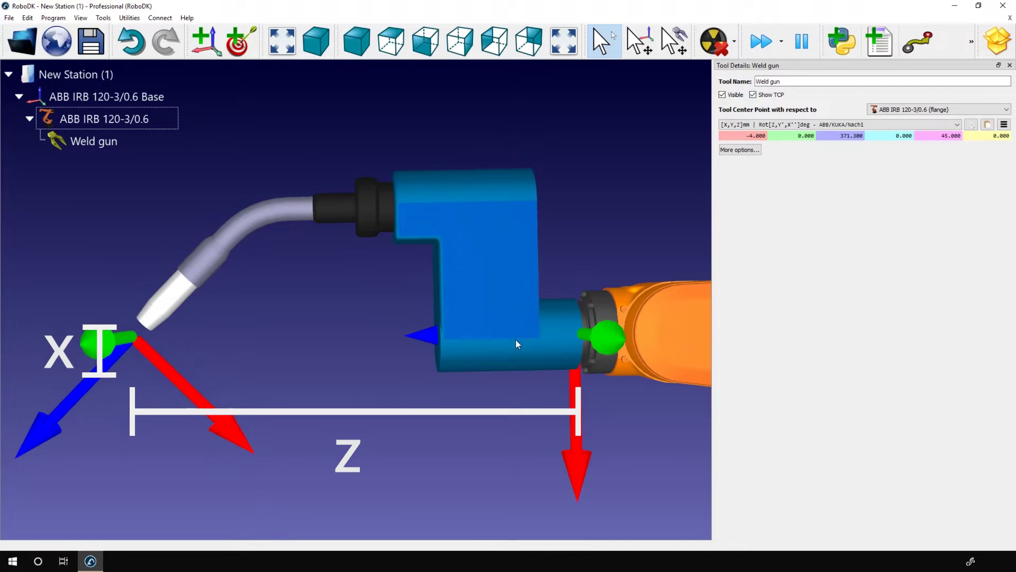
key(plus)
key(plus)
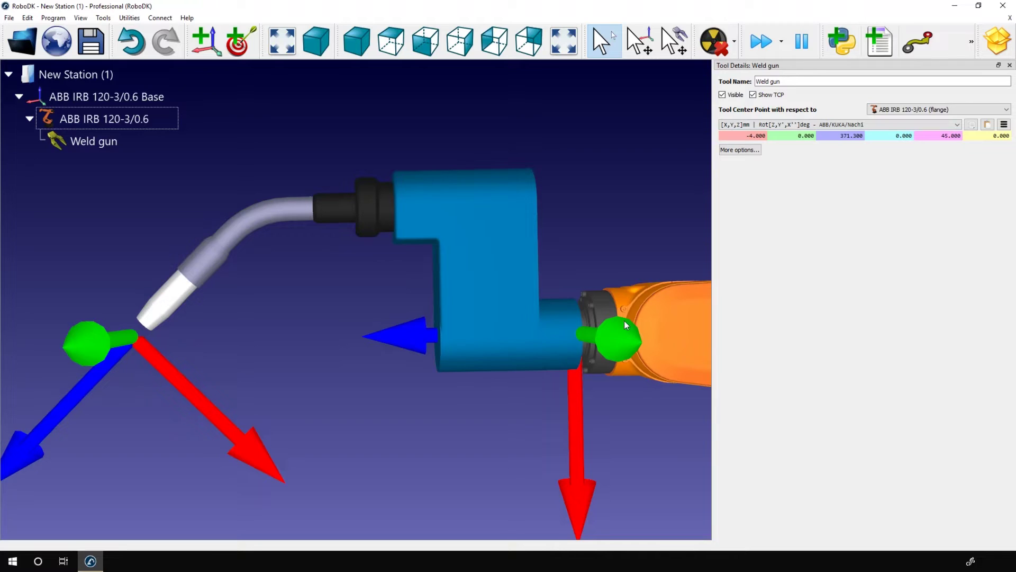
click(427, 45)
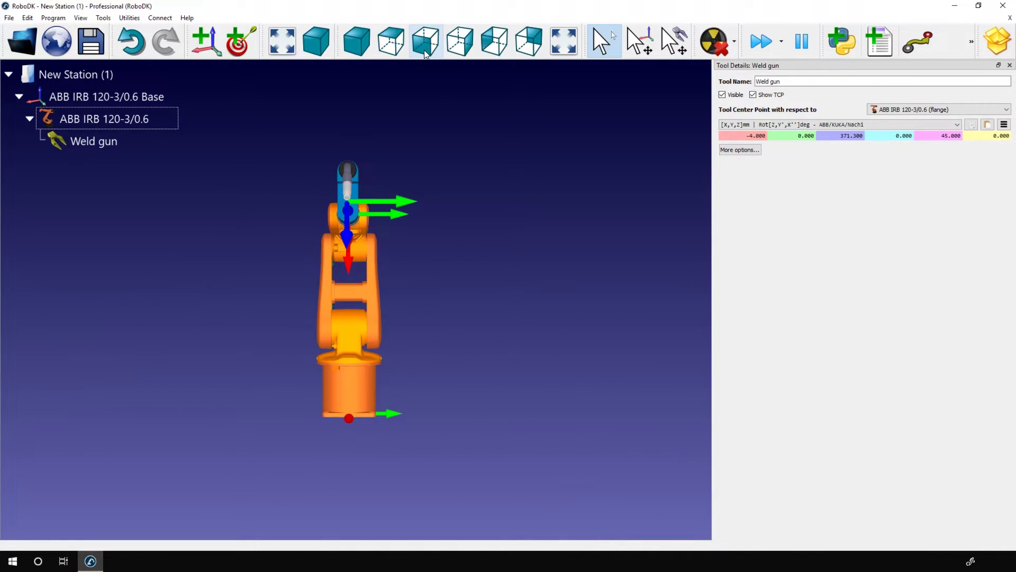
scroll(329, 200, up, 3)
scroll(391, 188, up, 3)
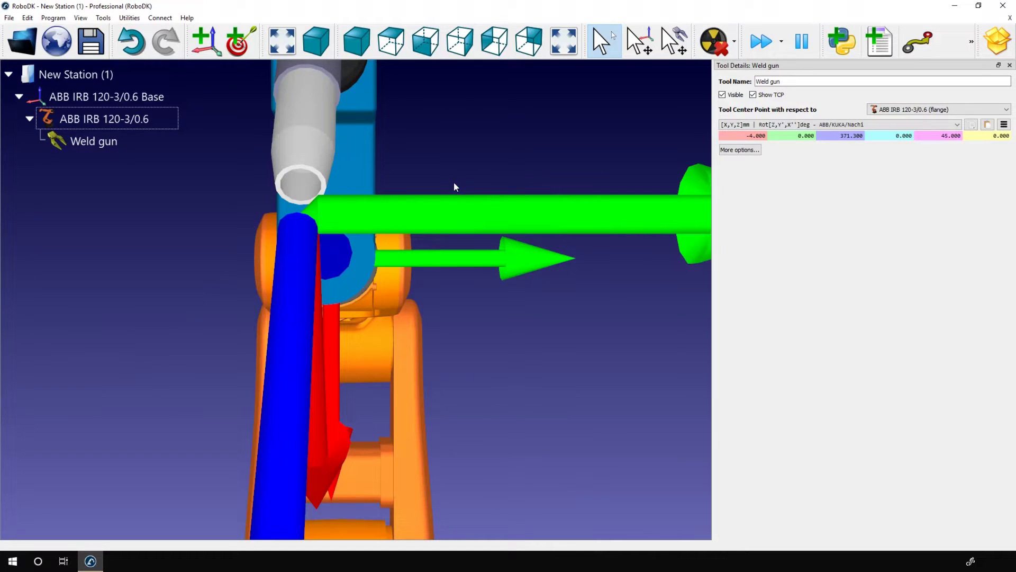
scroll(334, 245, down, 3)
scroll(333, 246, down, 3)
scroll(339, 246, down, 1)
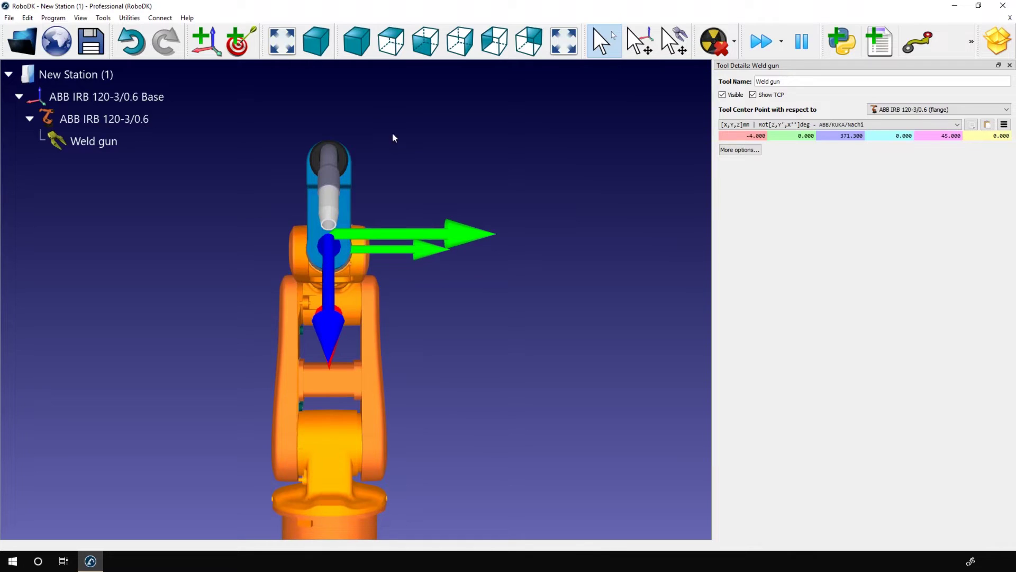
click(460, 41)
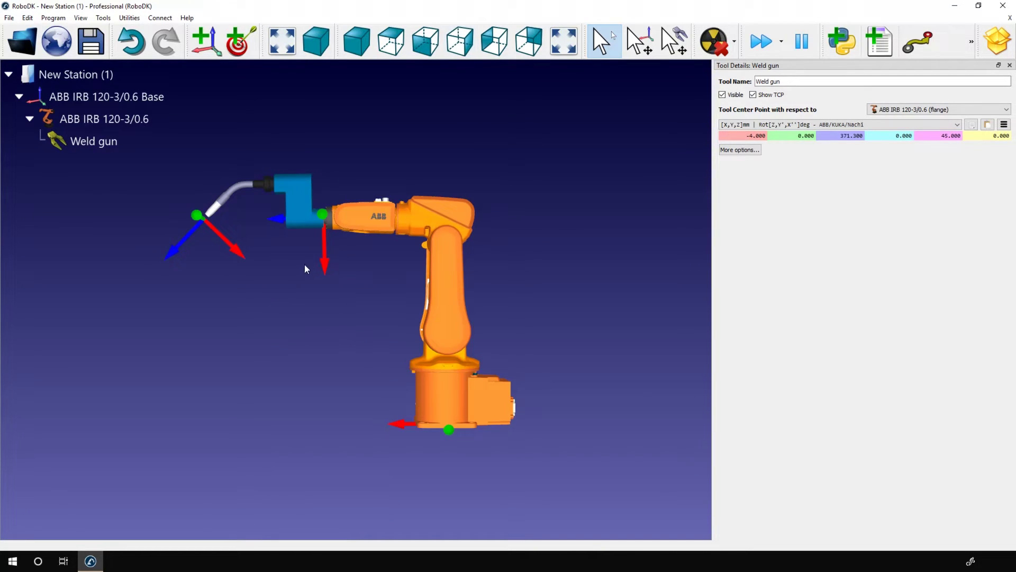
mouse_move(303, 264)
right_down()
mouse_move(390, 314)
mouse_move(365, 310)
right_up()
scroll(391, 310, up, 1)
scroll(397, 295, up, 2)
scroll(401, 287, up, 1)
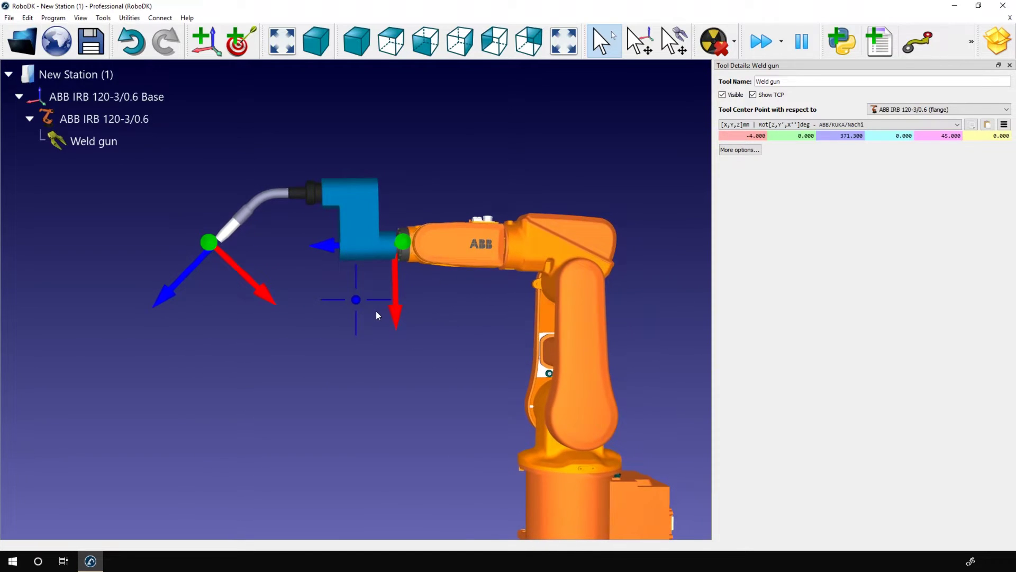
scroll(361, 307, up, 1)
scroll(360, 301, up, 2)
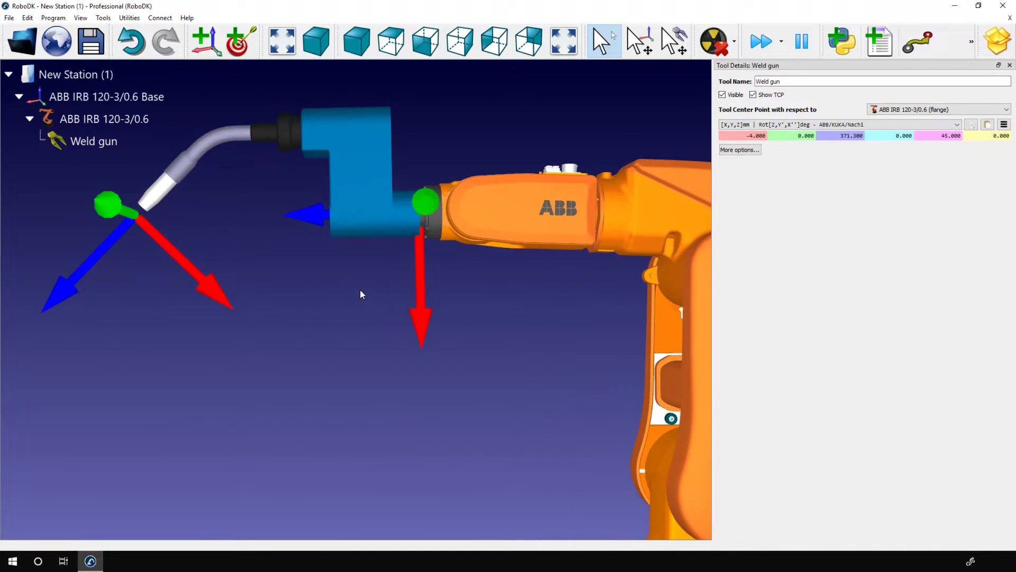
right_drag(360, 291, 457, 357)
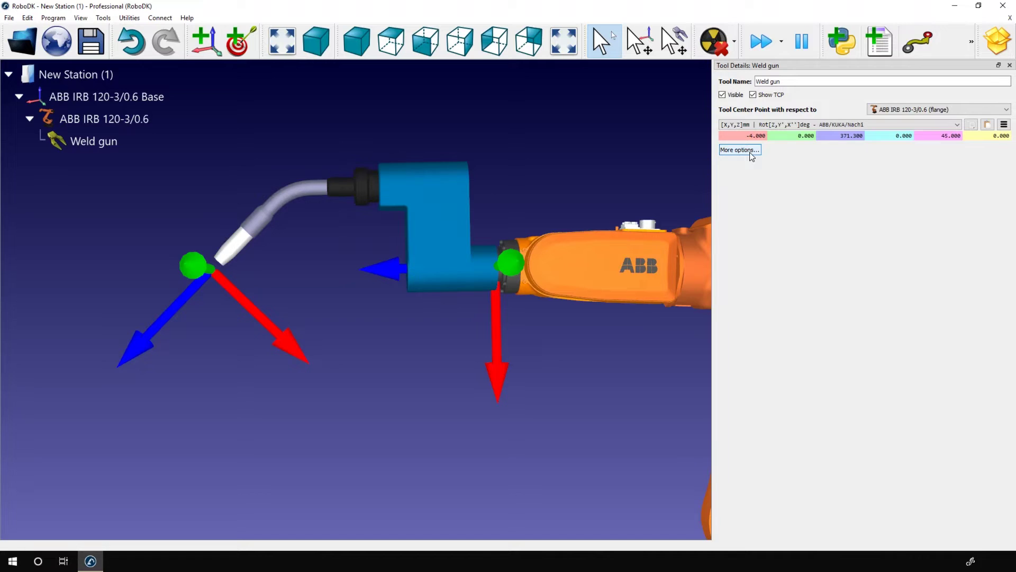
click(752, 157)
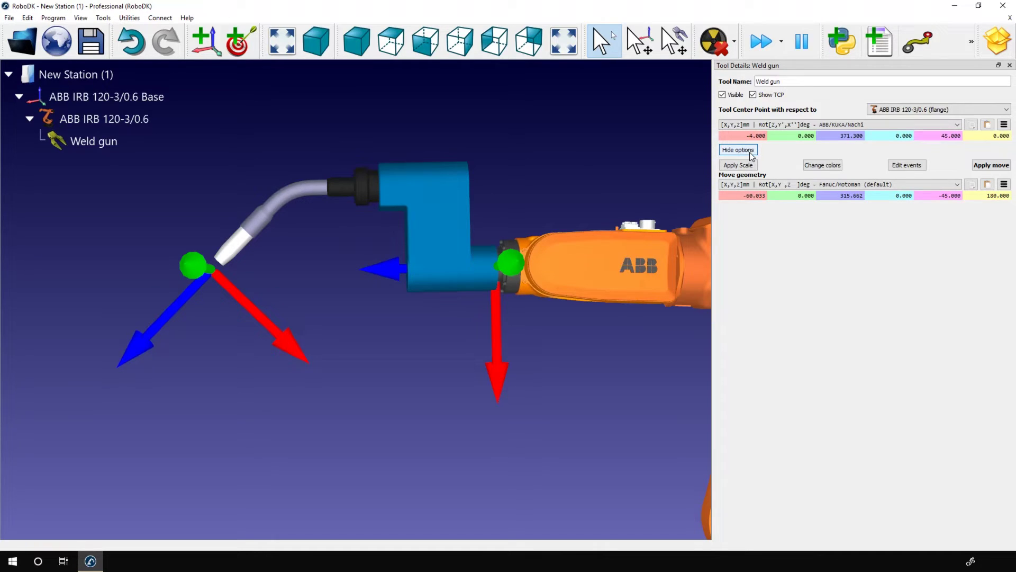
click(752, 157)
click(751, 157)
click(738, 166)
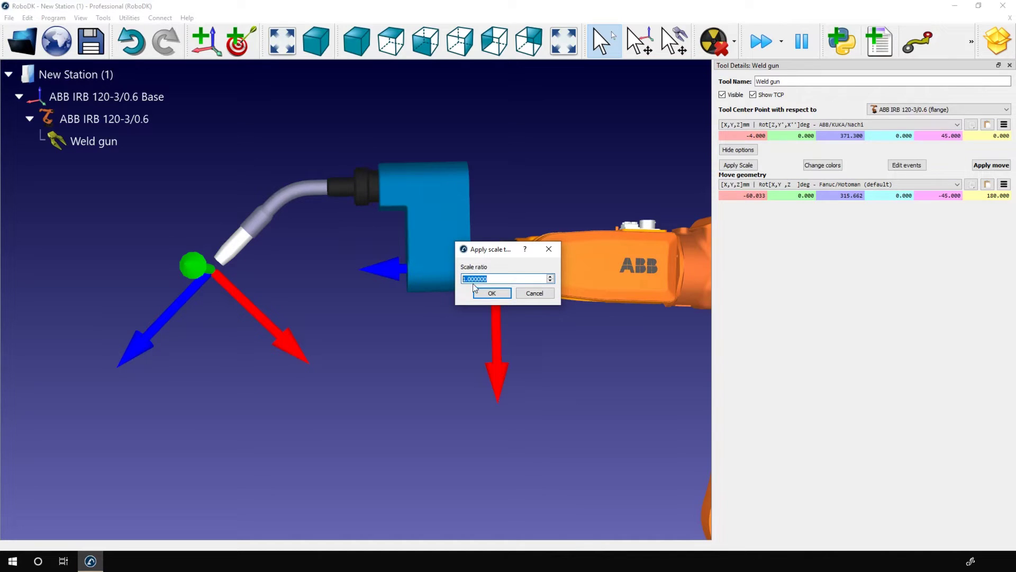
drag(492, 254, 546, 180)
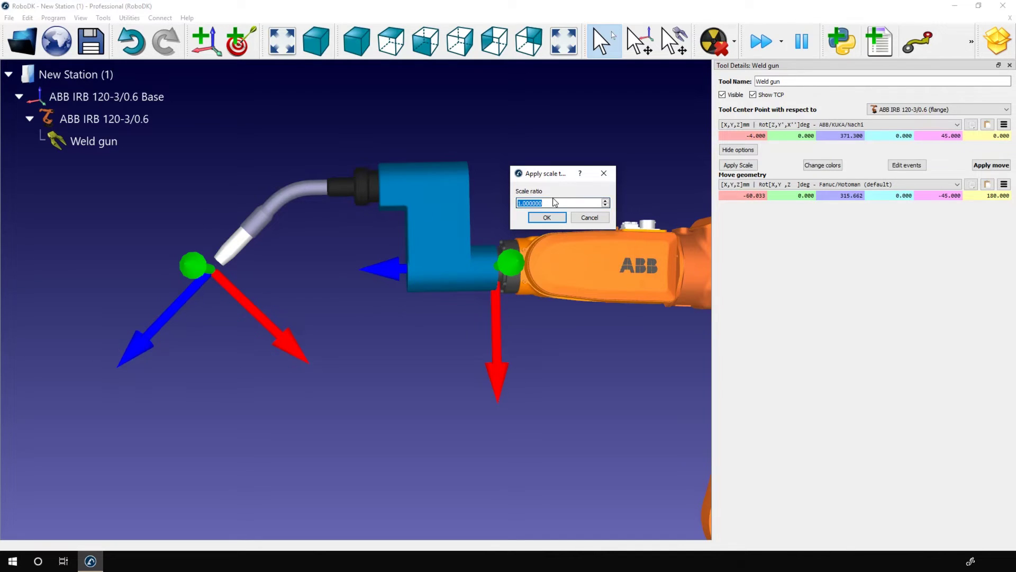
click(590, 220)
scroll(506, 279, down, 3)
scroll(479, 289, down, 1)
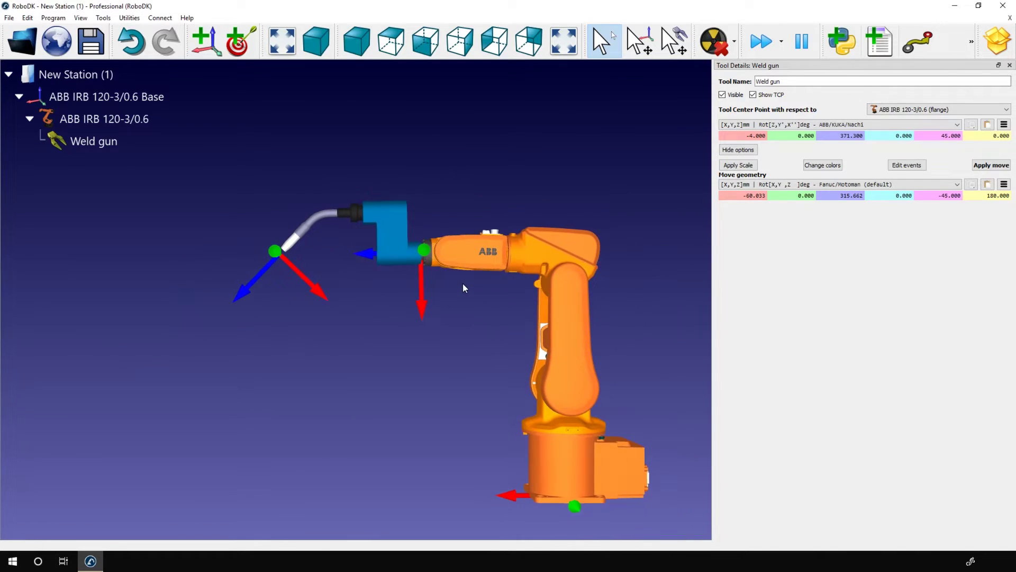
scroll(463, 283, down, 2)
scroll(443, 296, down, 1)
scroll(441, 296, down, 1)
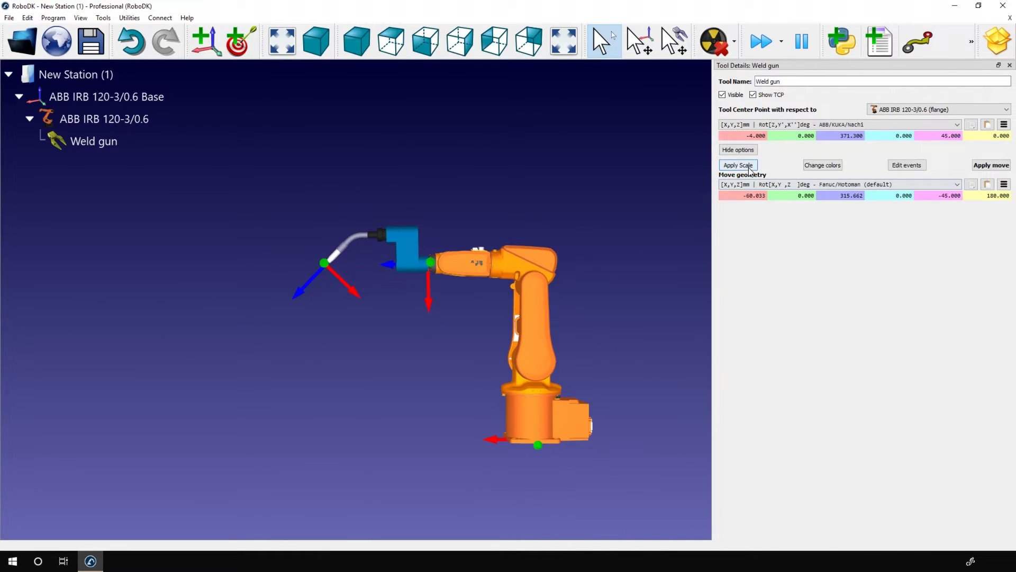
click(738, 165)
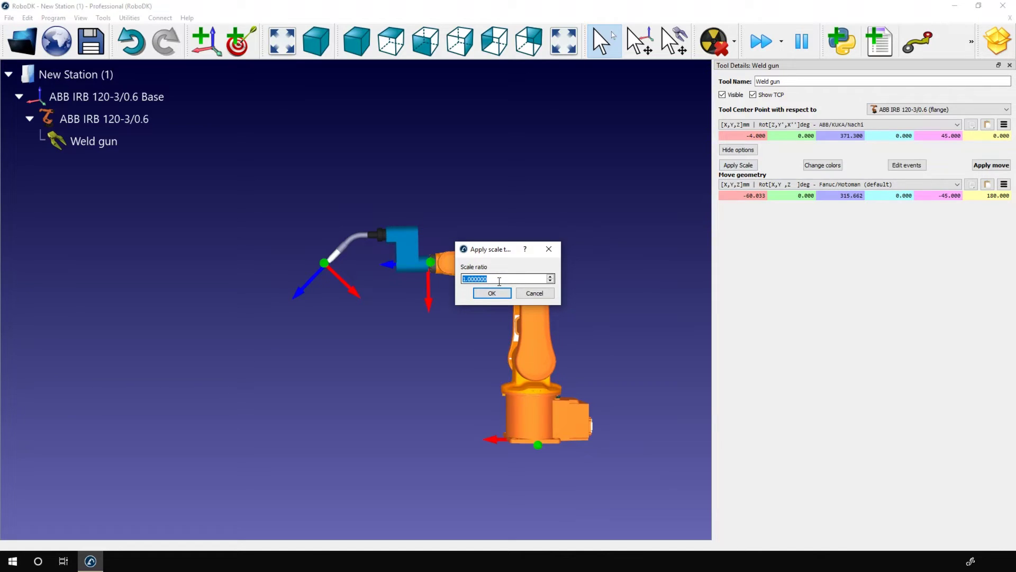
text(0.8)
key(Return)
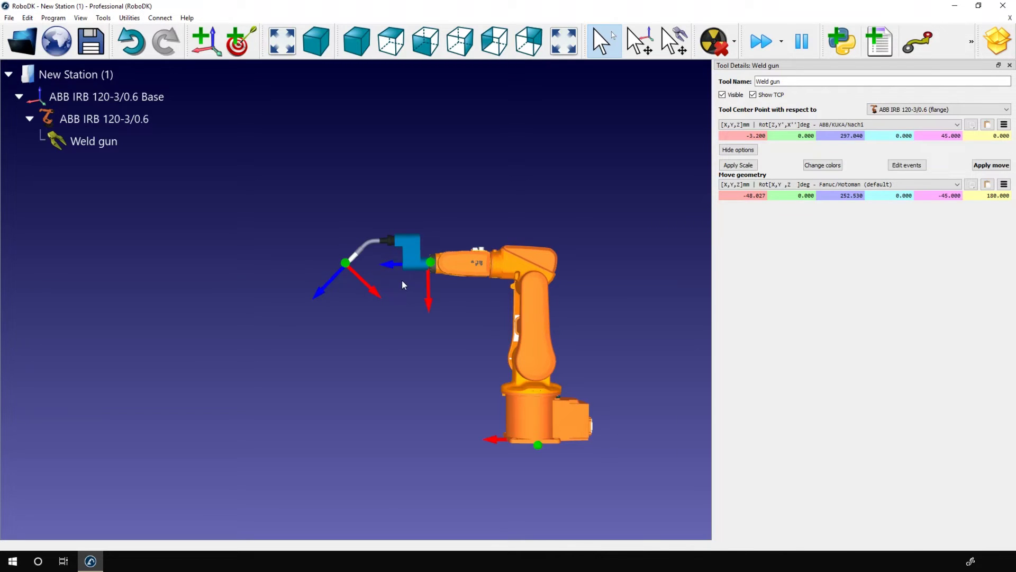
scroll(415, 260, up, 1)
scroll(422, 258, up, 2)
scroll(421, 259, up, 1)
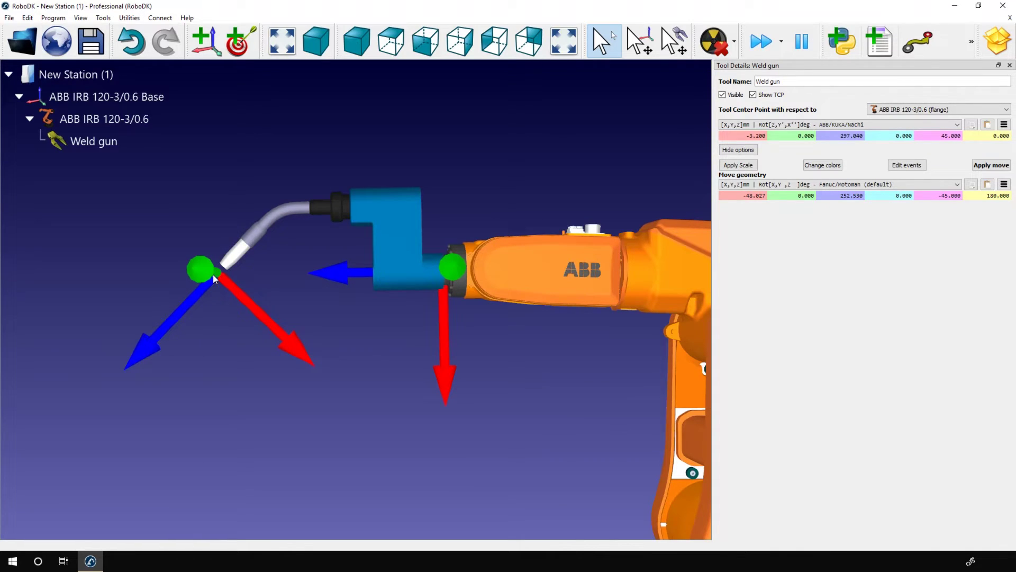
scroll(325, 277, up, 1)
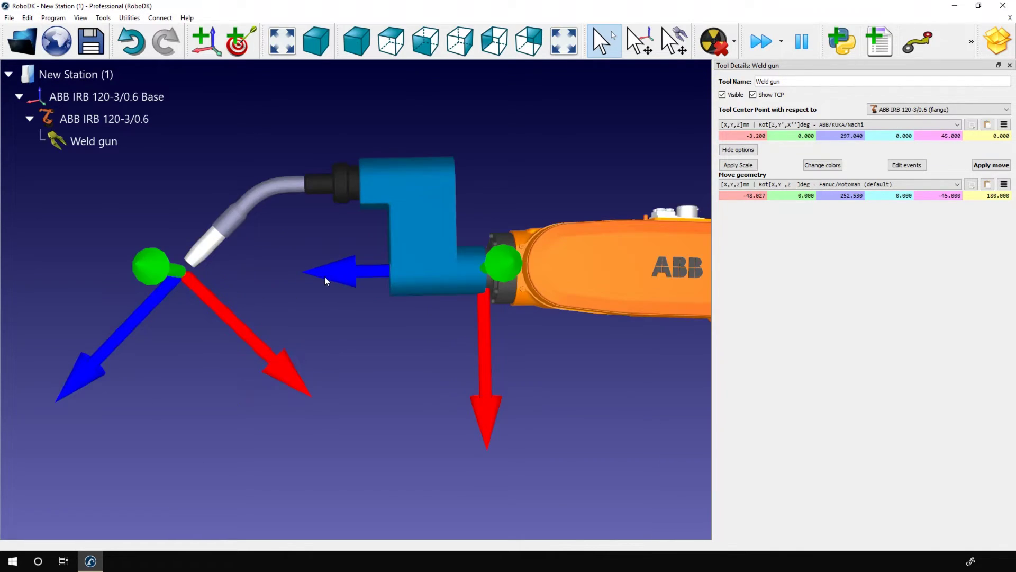
right_drag(328, 288, 344, 285)
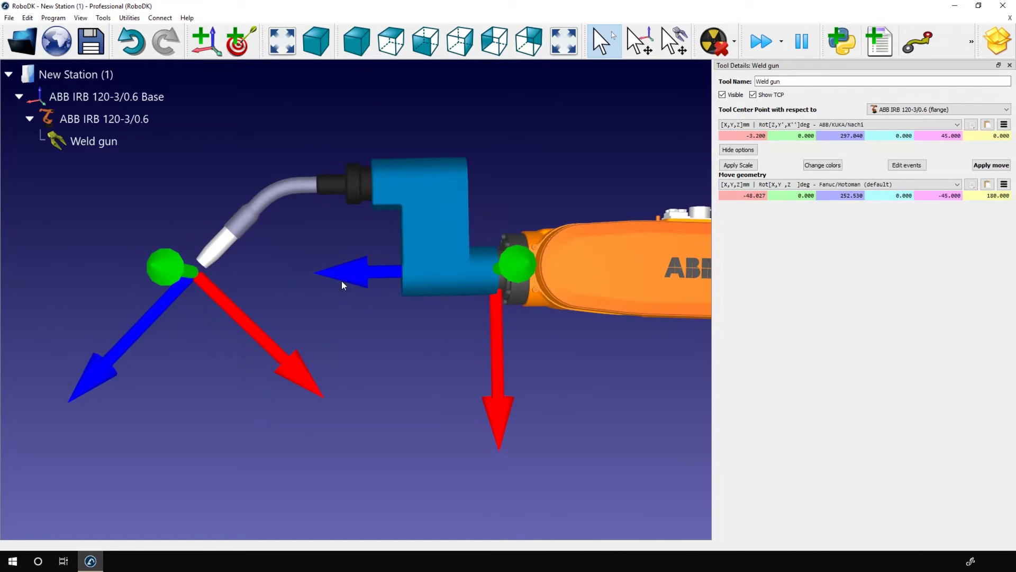
Step: Recolour the weld gun's dark blue body to purple #aa007f
click(823, 165)
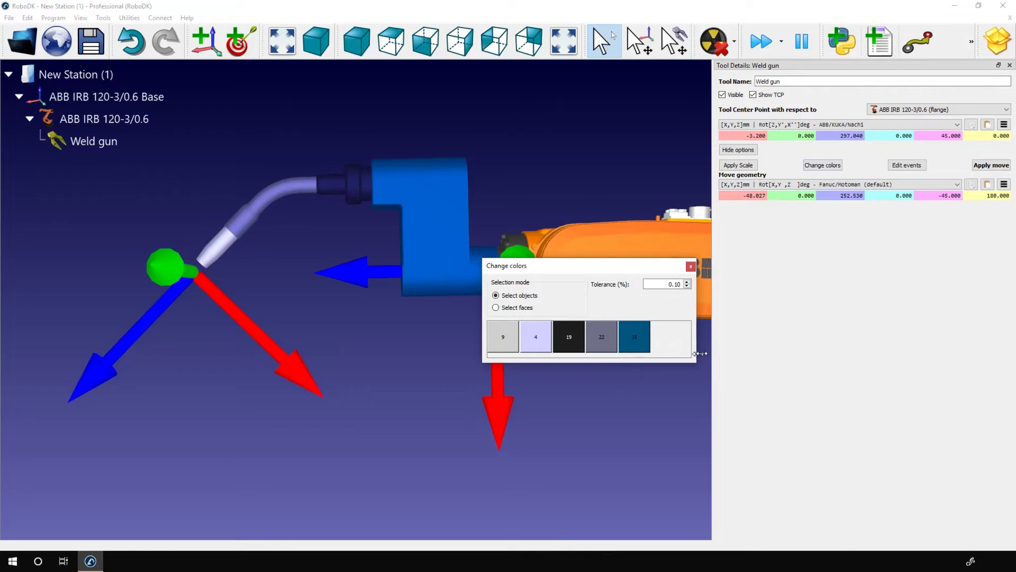
mouse_move(627, 359)
mouse_down()
mouse_move(704, 355)
mouse_move(684, 357)
mouse_up()
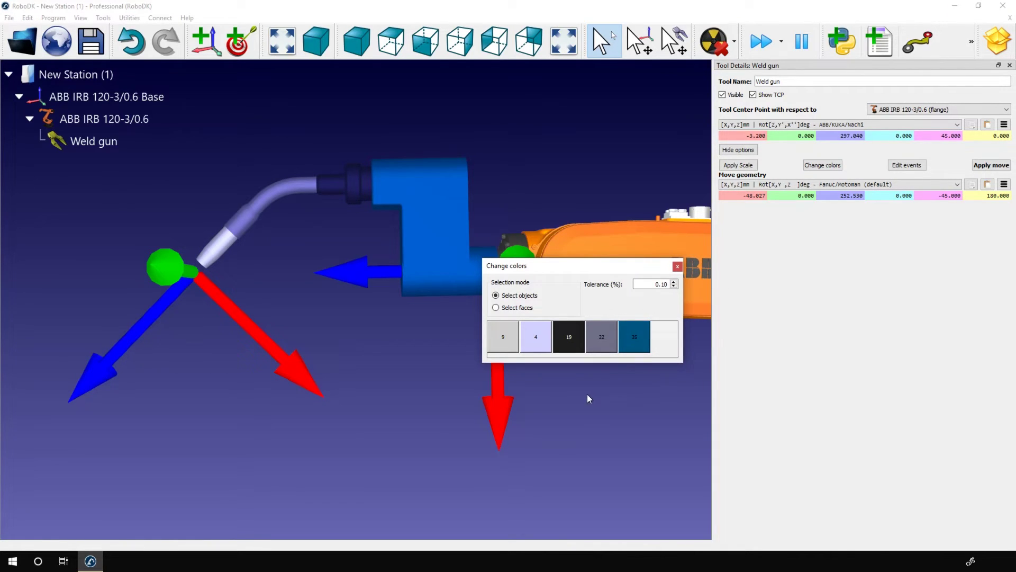
drag(588, 264, 412, 351)
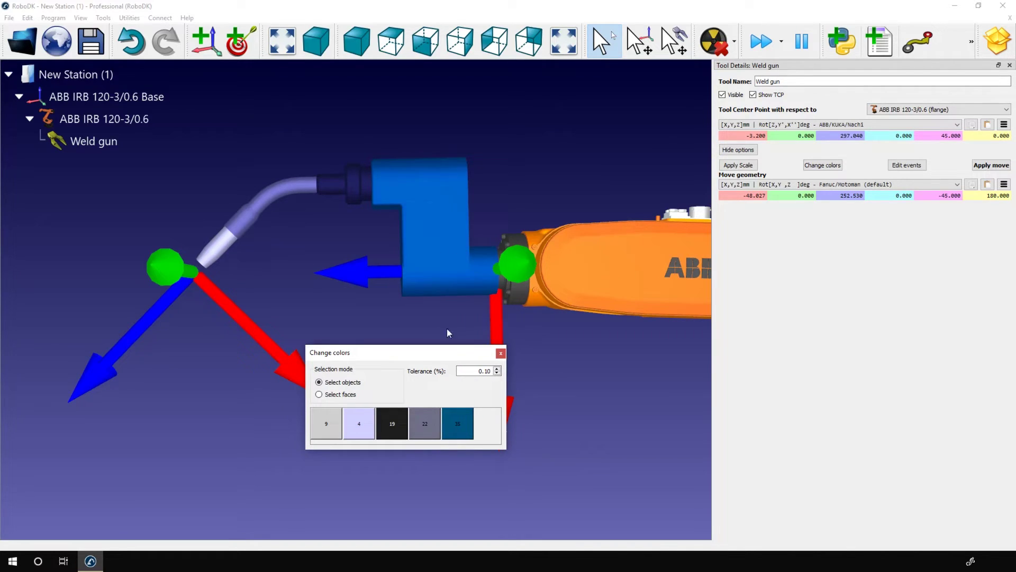
click(458, 421)
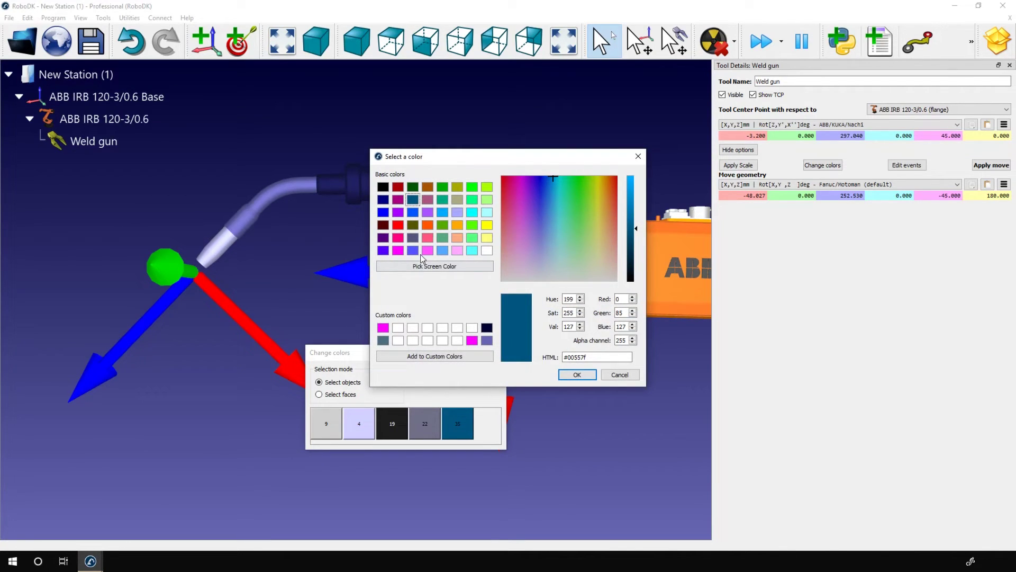
drag(476, 162, 542, 134)
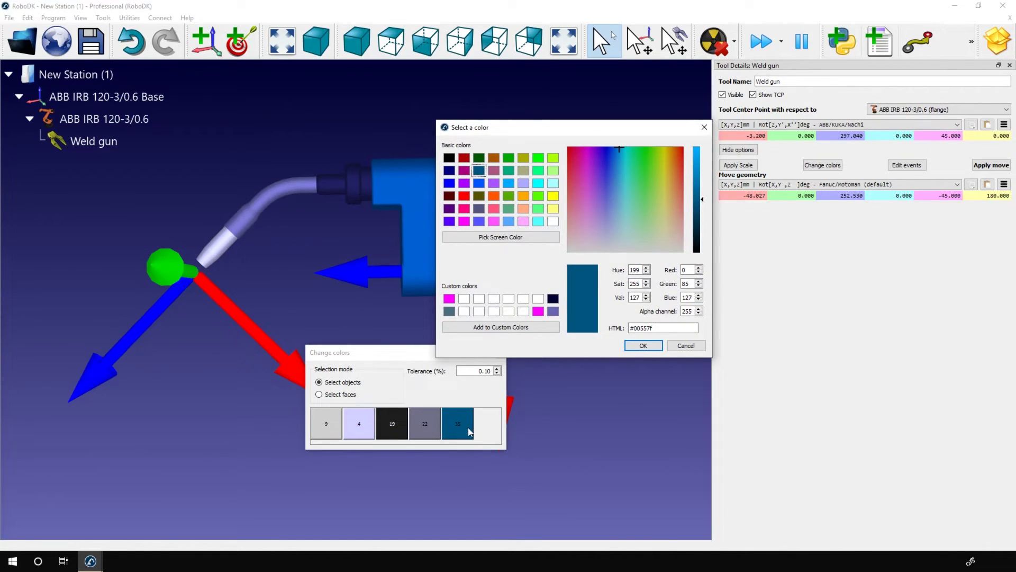
click(464, 170)
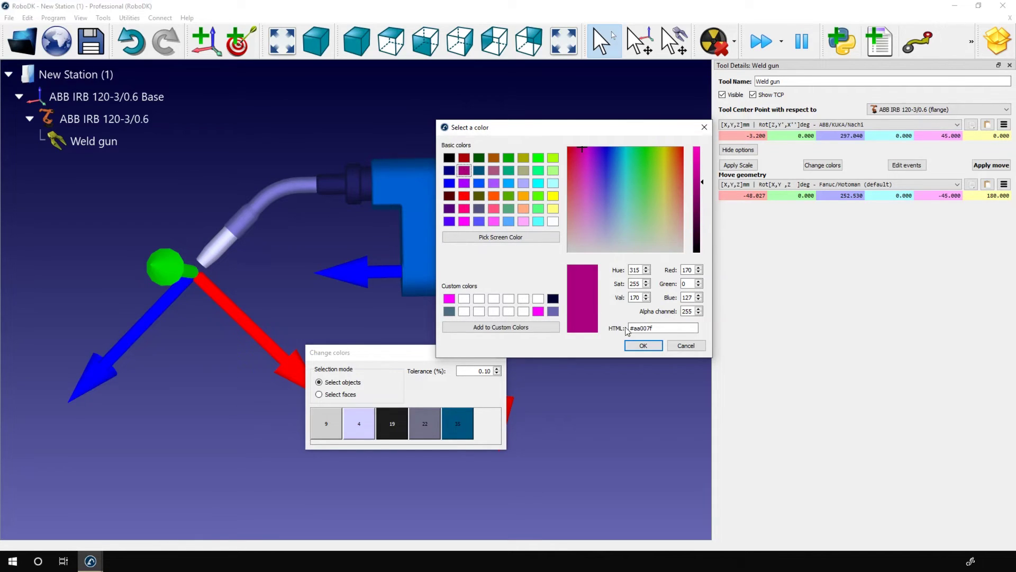
click(644, 347)
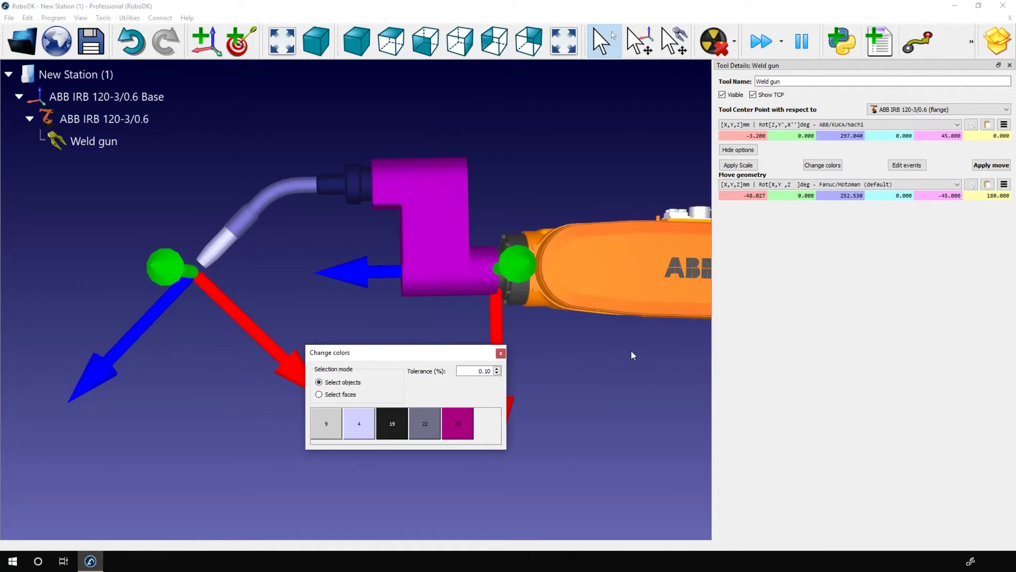
click(499, 353)
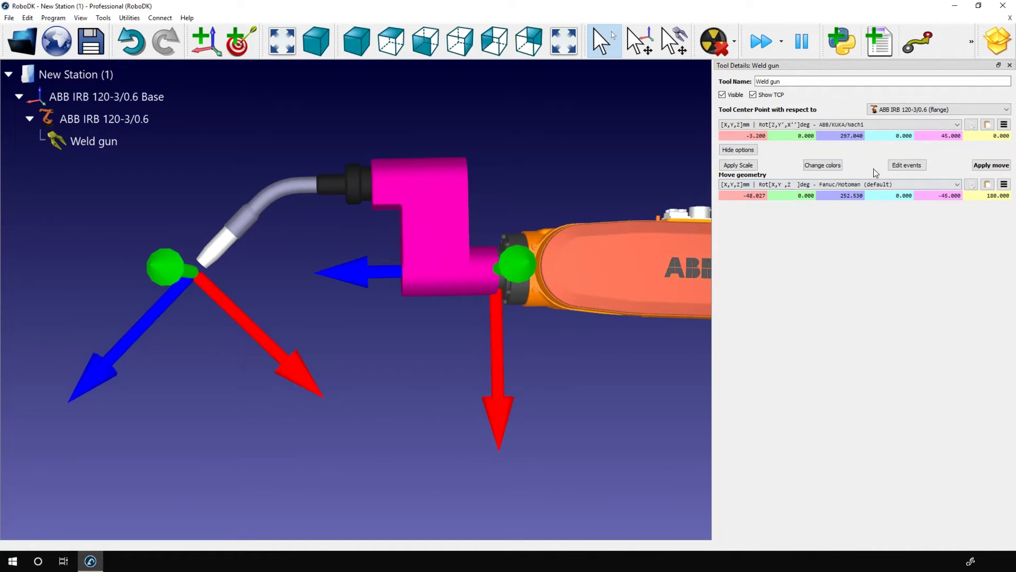
click(903, 166)
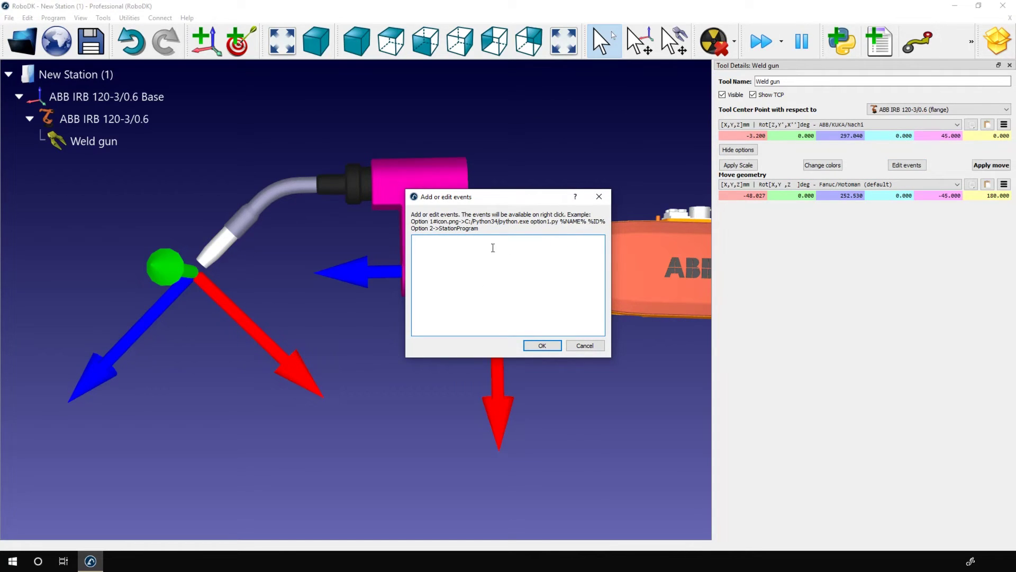
click(600, 195)
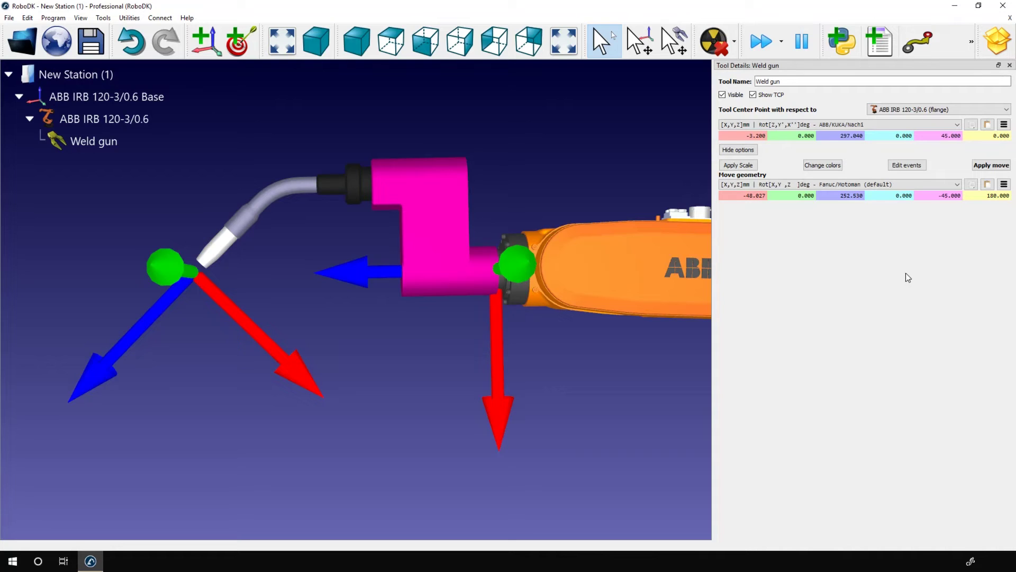
Step: Apply the weld gun's pending geometry move and load a second robot station
click(990, 165)
key(ctrl+n)
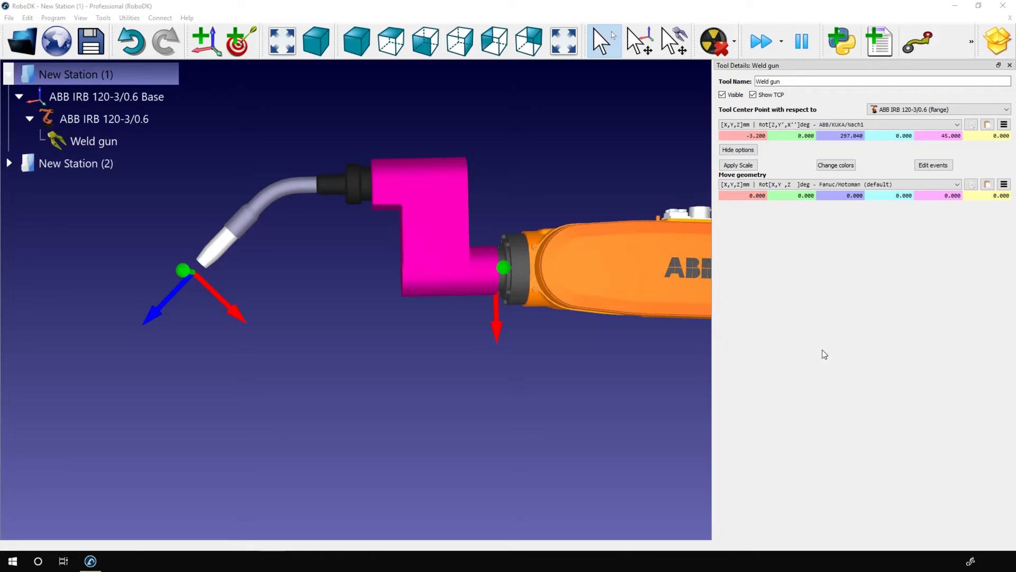
Step: Select New Station (2) in the station tree to make it active
click(82, 163)
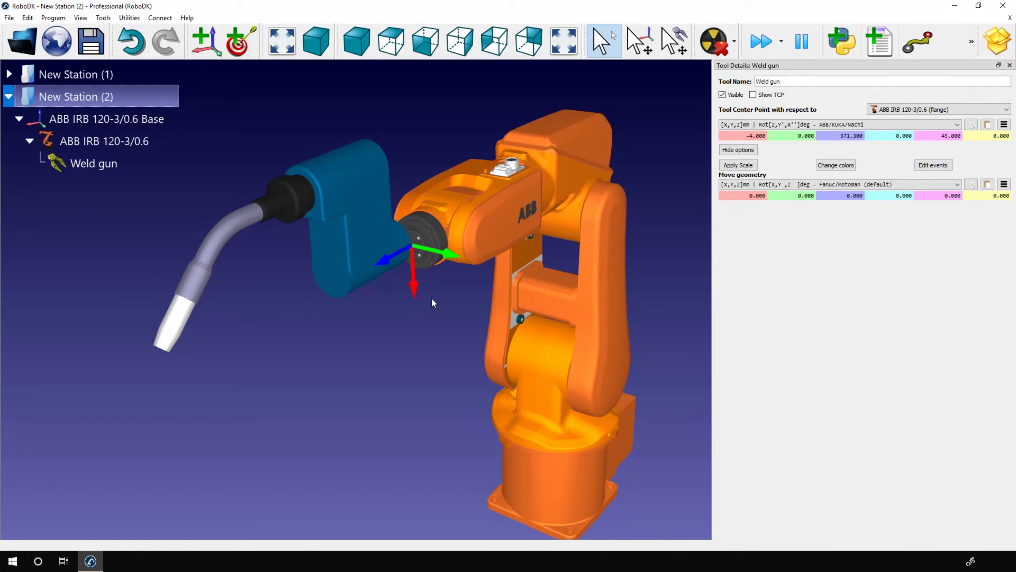
scroll(421, 254, up, 3)
scroll(460, 257, up, 2)
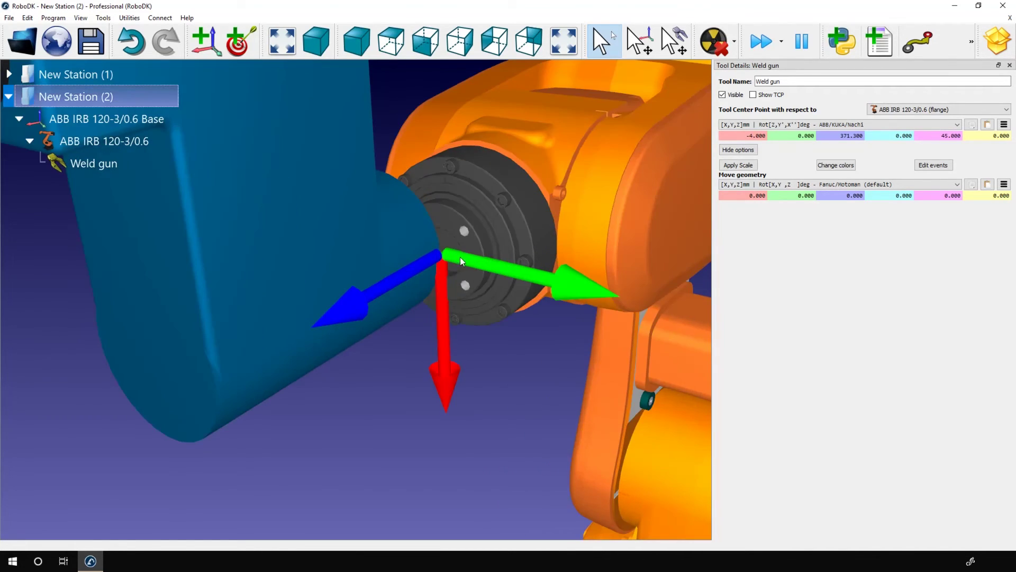
scroll(444, 259, down, 3)
scroll(442, 260, down, 2)
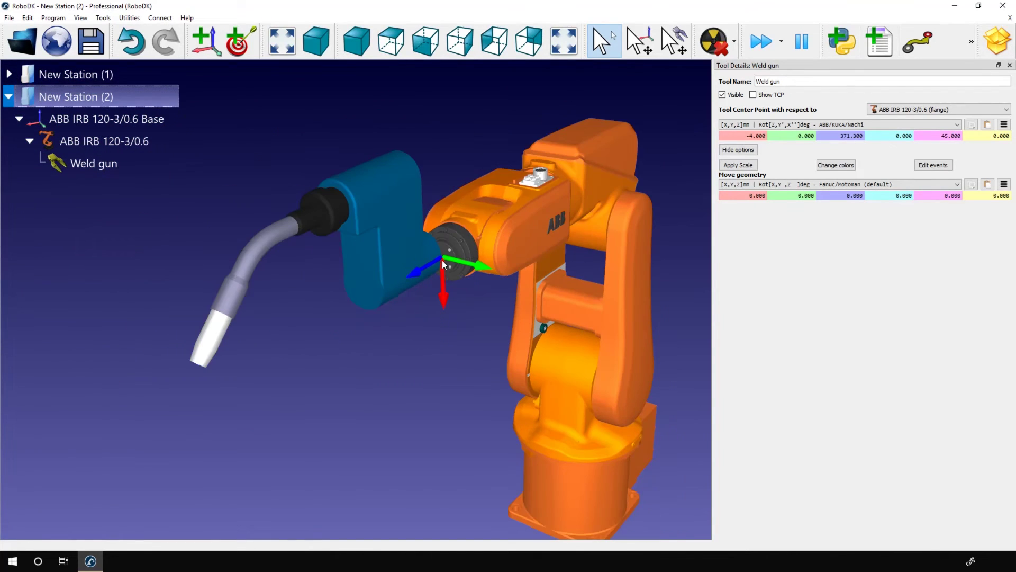
scroll(433, 261, up, 3)
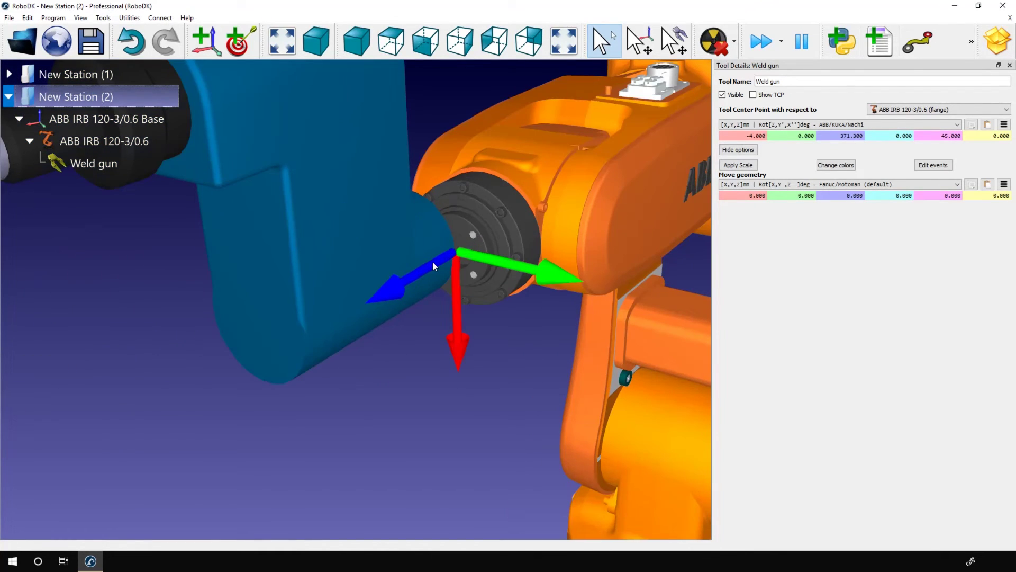
scroll(449, 250, down, 2)
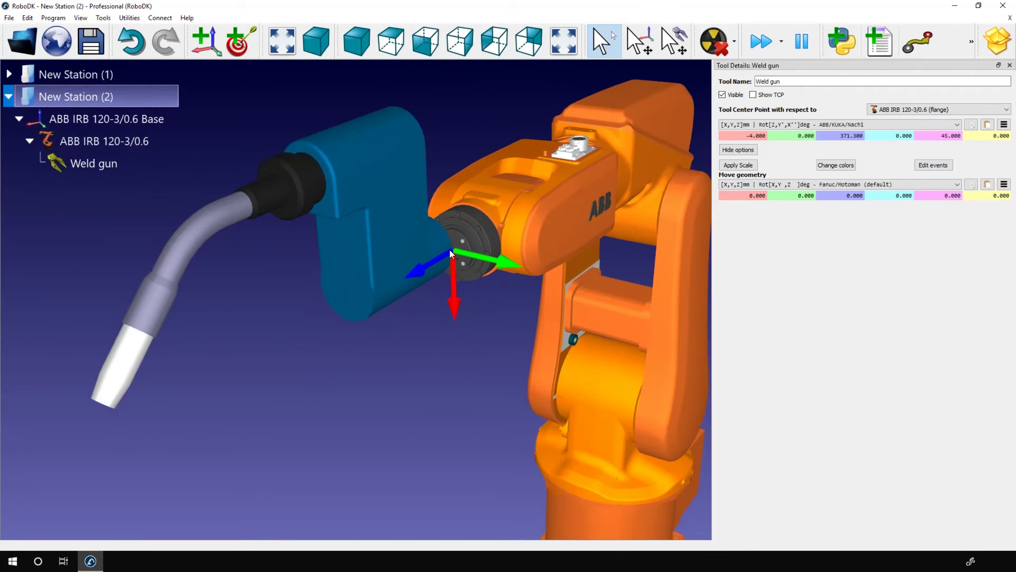
scroll(447, 250, down, 1)
scroll(431, 273, up, 1)
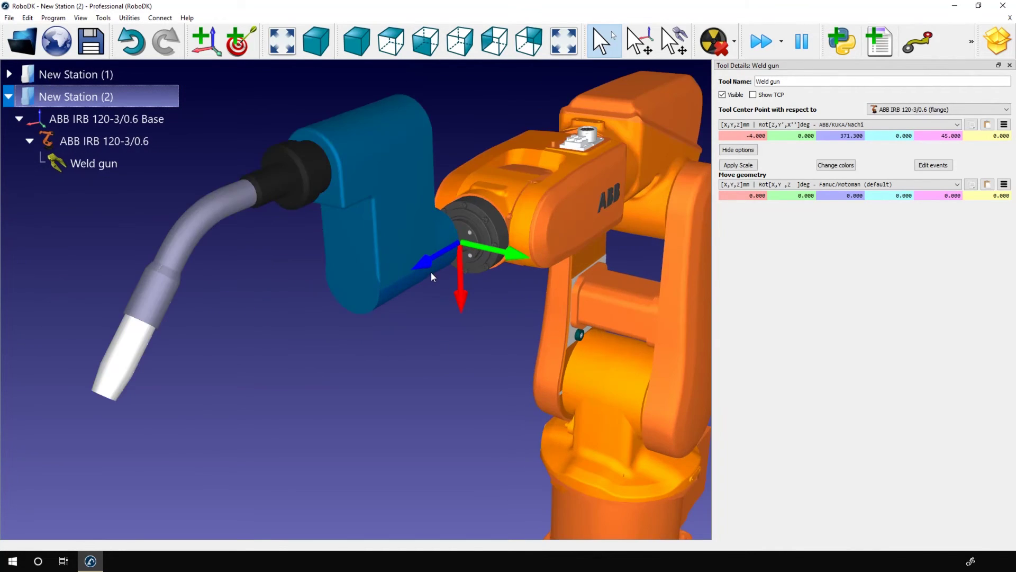
scroll(432, 269, down, 1)
scroll(432, 269, up, 3)
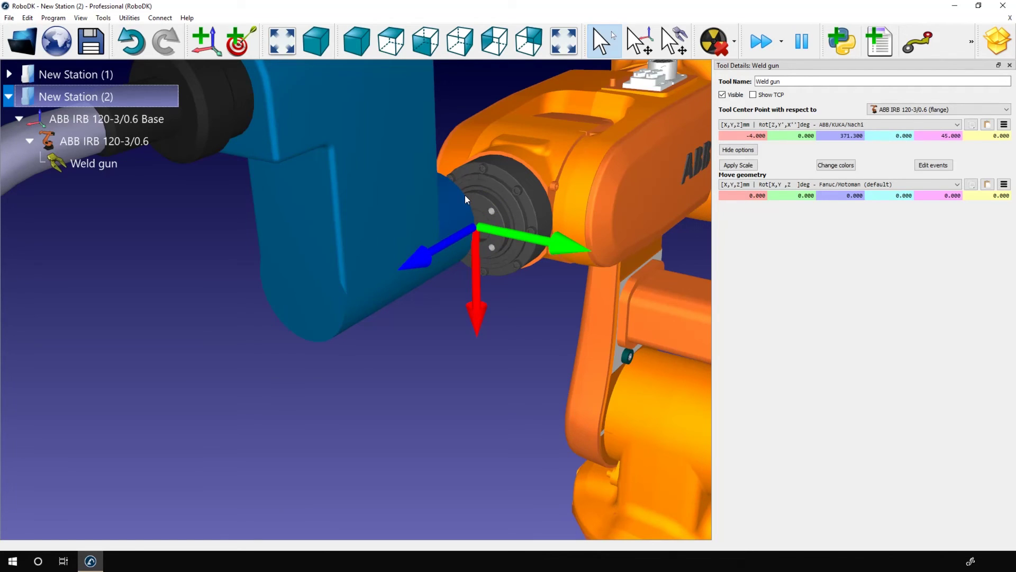
scroll(454, 353, down, 3)
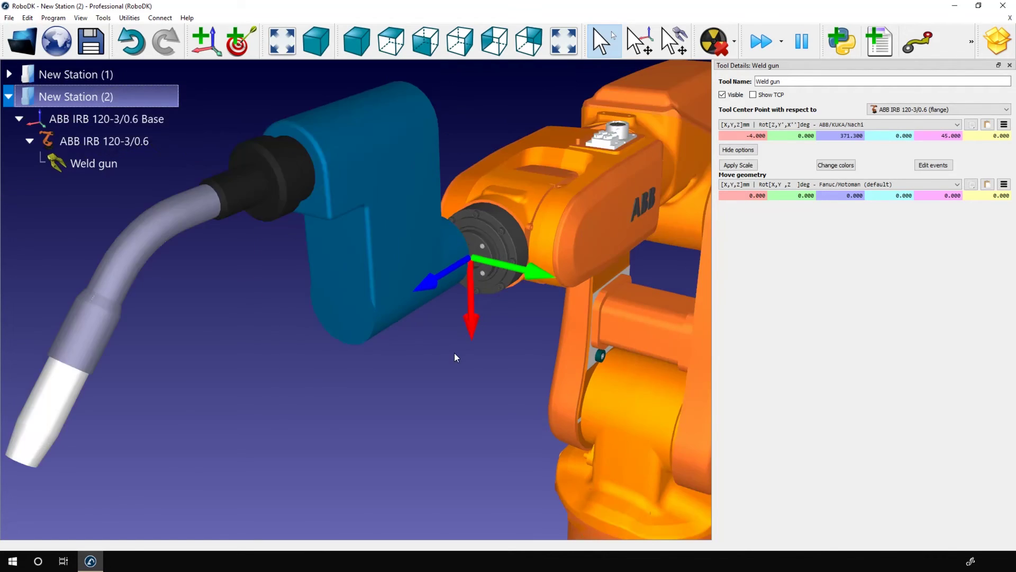
scroll(454, 352, down, 2)
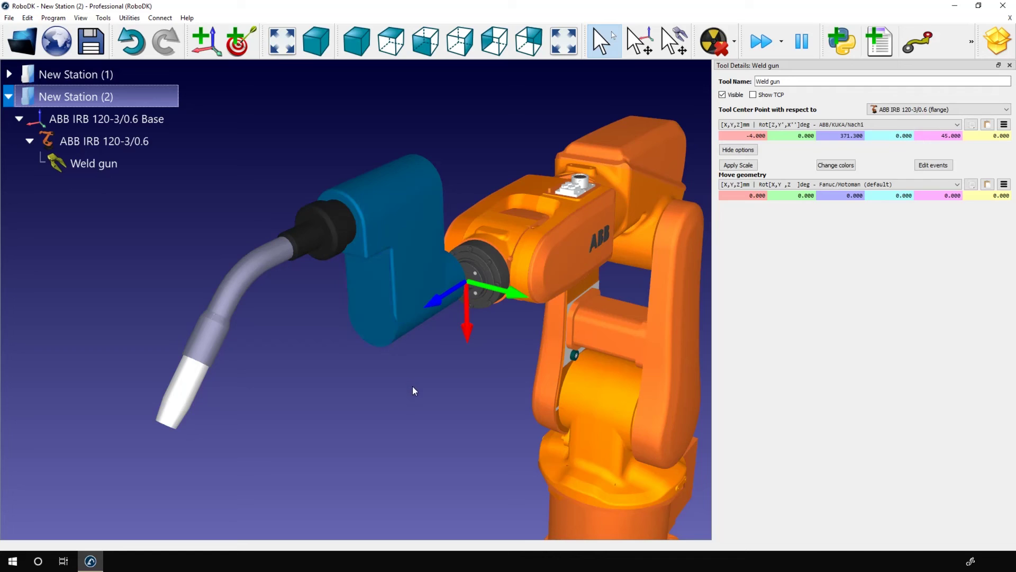
Step: Set the weld gun's Move geometry Y offset to 30 mm and apply it
click(838, 194)
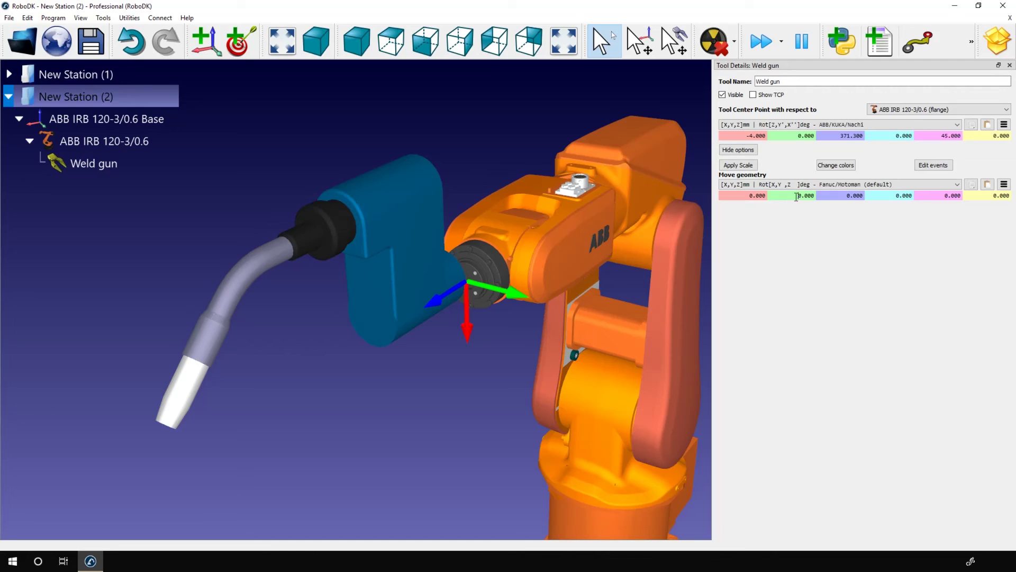
scroll(796, 196, up, 5)
scroll(796, 196, up, 5)
scroll(797, 196, up, 5)
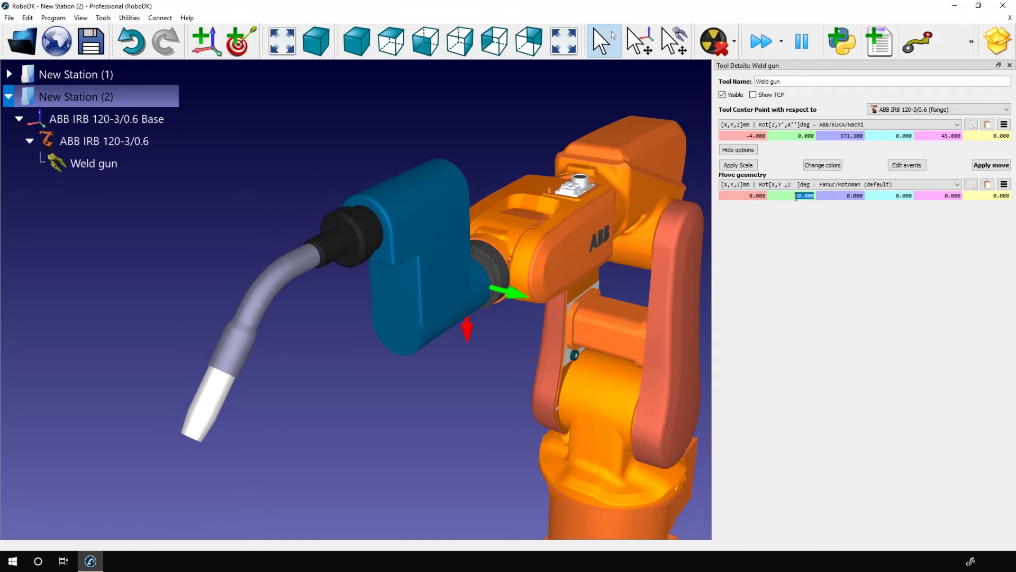
scroll(797, 197, up, 5)
scroll(796, 197, up, 10)
click(993, 167)
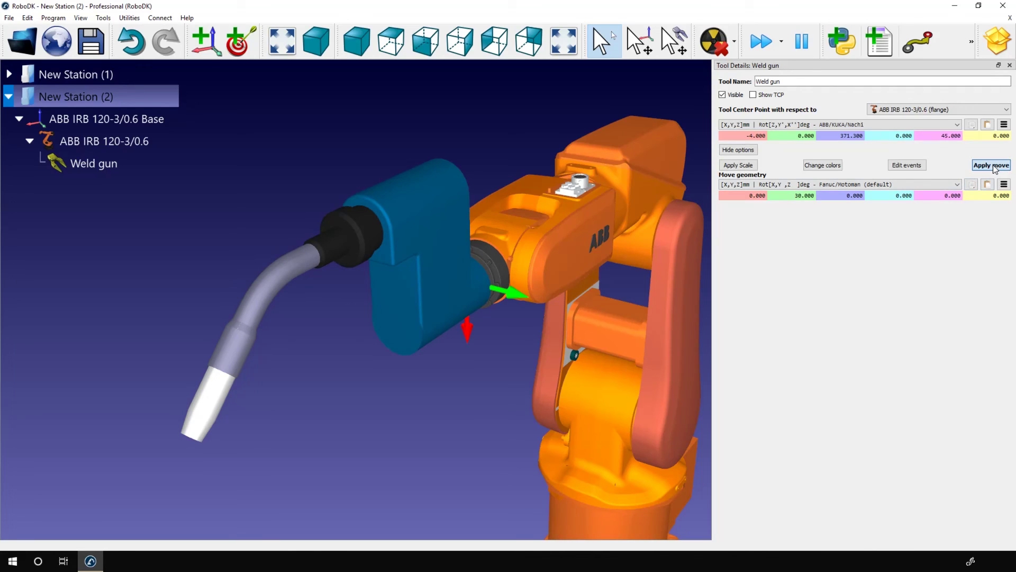